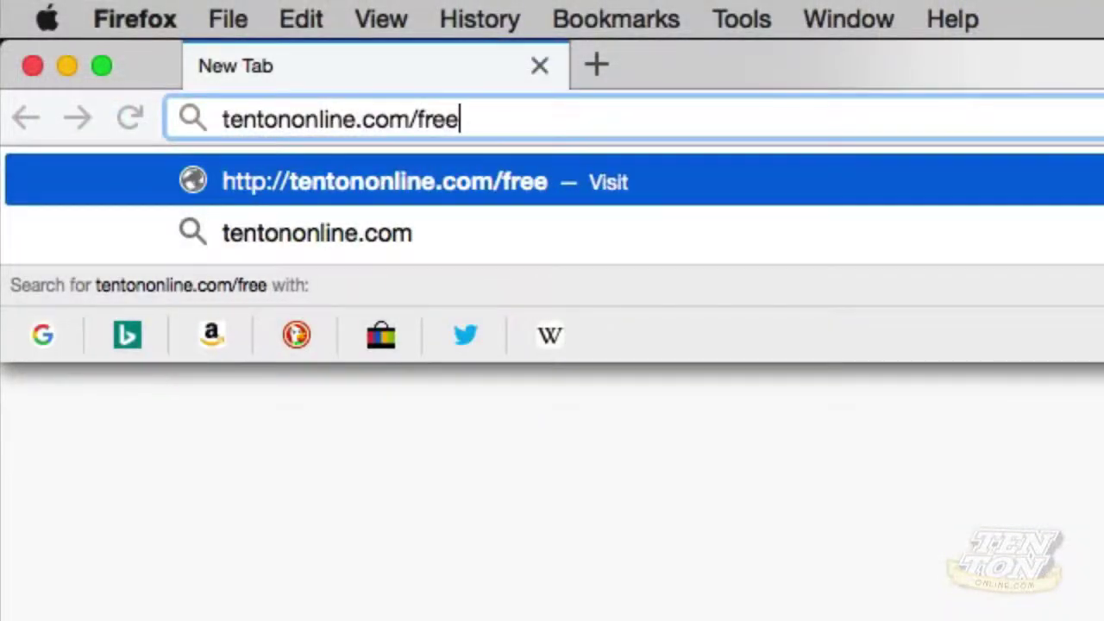
# Load tentononline.com/free, the Ten Ton free web design course page, in Firefox
pyautogui.press('Return')
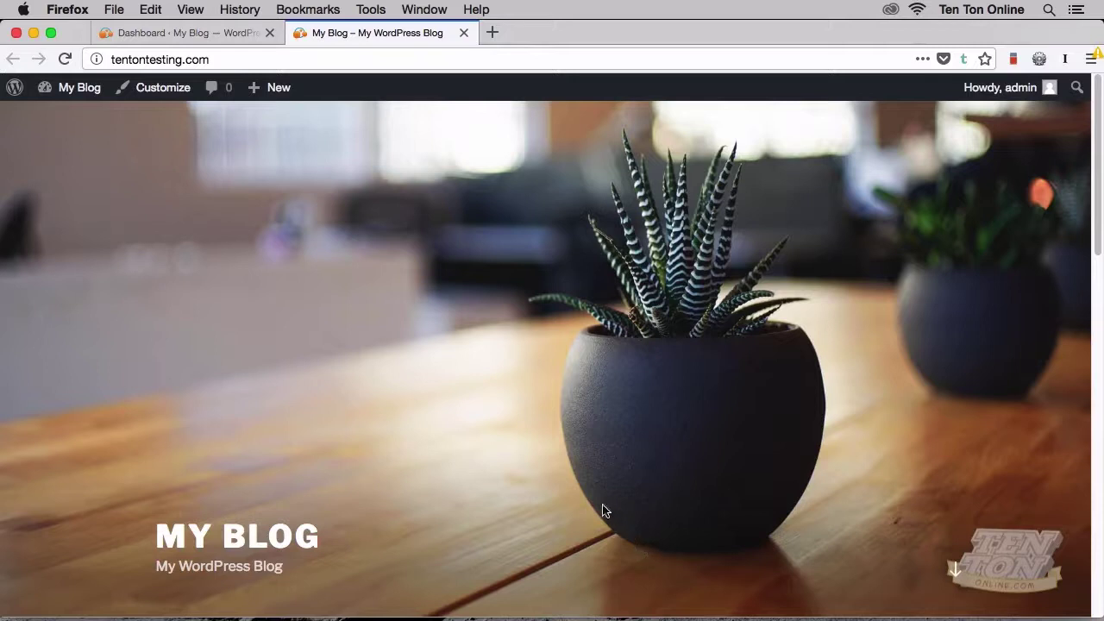
pyautogui.scroll(-5, 531, 435)
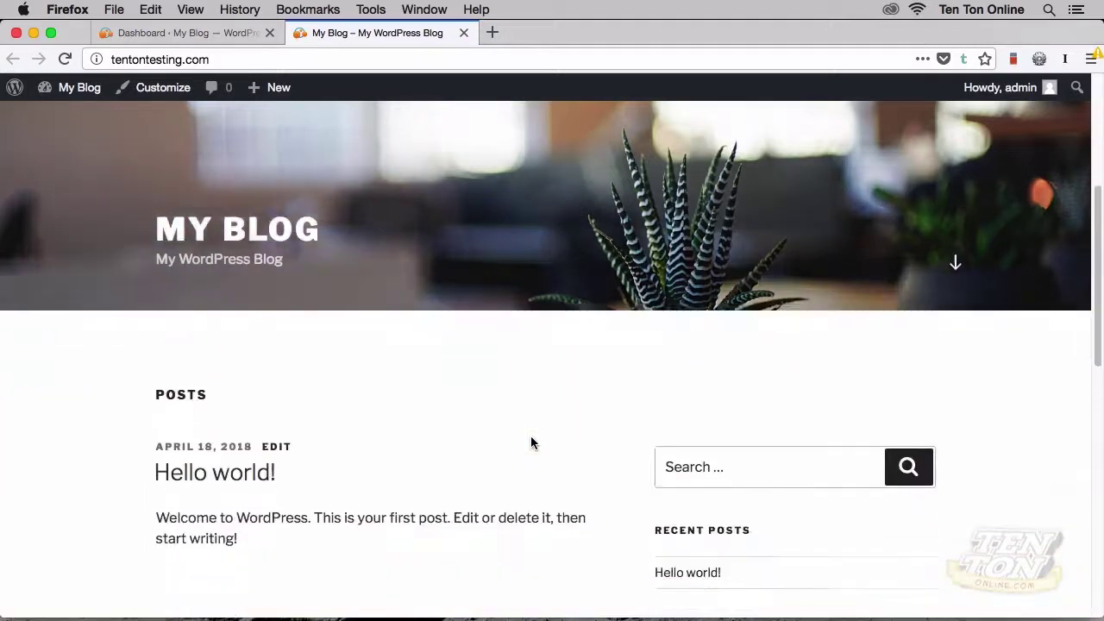
pyautogui.scroll(-2, 531, 438)
pyautogui.scroll(-2, 531, 437)
pyautogui.scroll(-2, 530, 437)
pyautogui.scroll(-2, 531, 438)
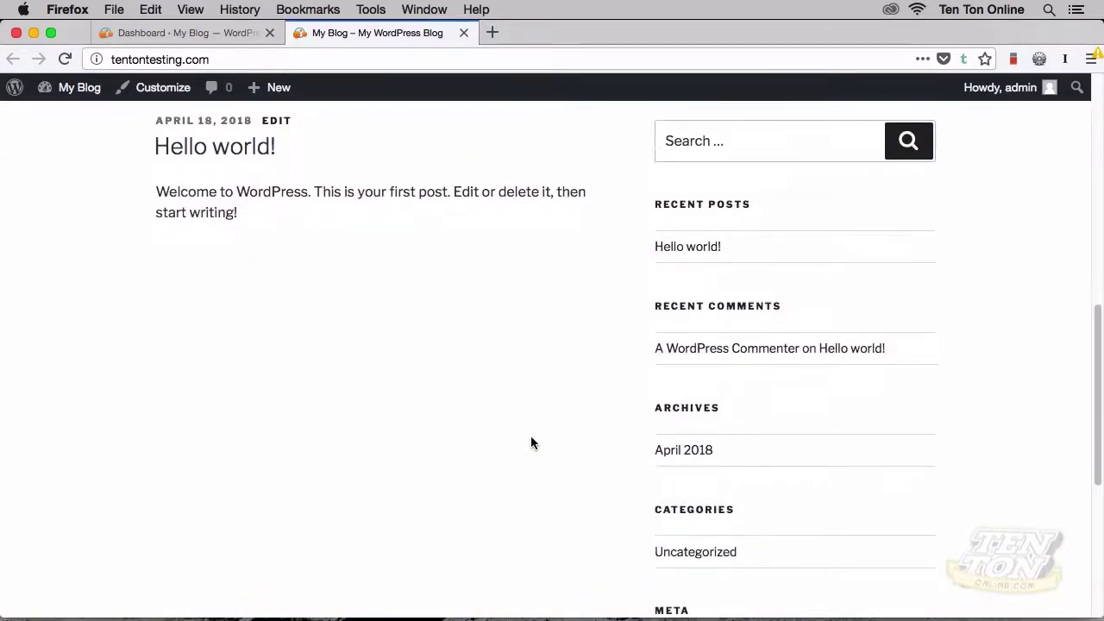
pyautogui.scroll(-1, 530, 437)
pyautogui.scroll(-1, 530, 437)
pyautogui.scroll(-3, 531, 438)
pyautogui.scroll(-1, 530, 437)
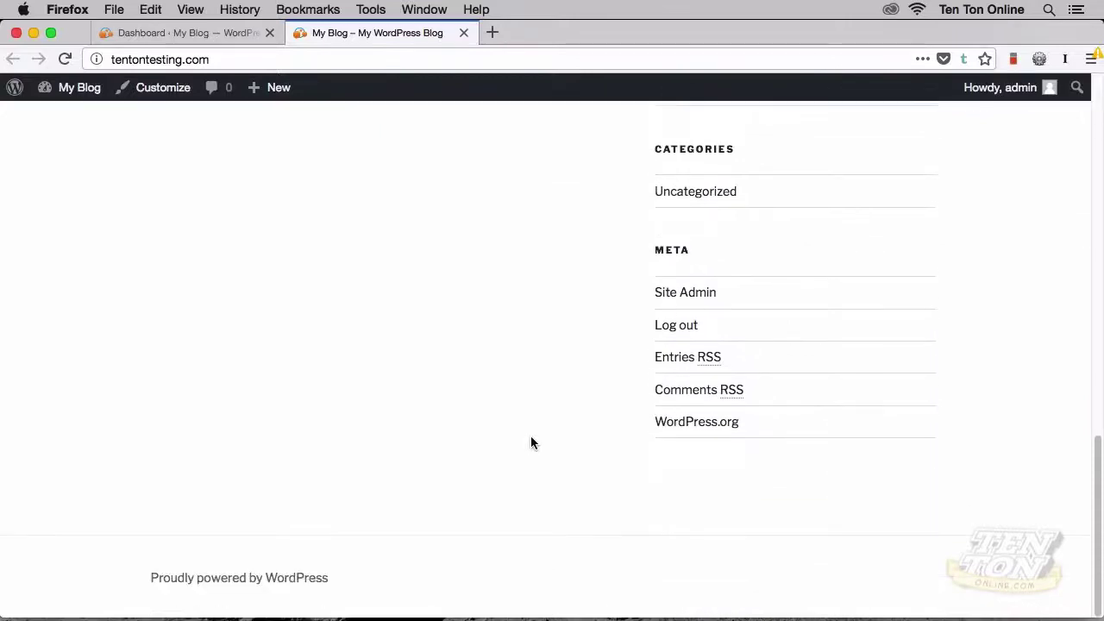
pyautogui.scroll(10, 531, 441)
pyautogui.scroll(5, 530, 442)
pyautogui.scroll(1, 530, 442)
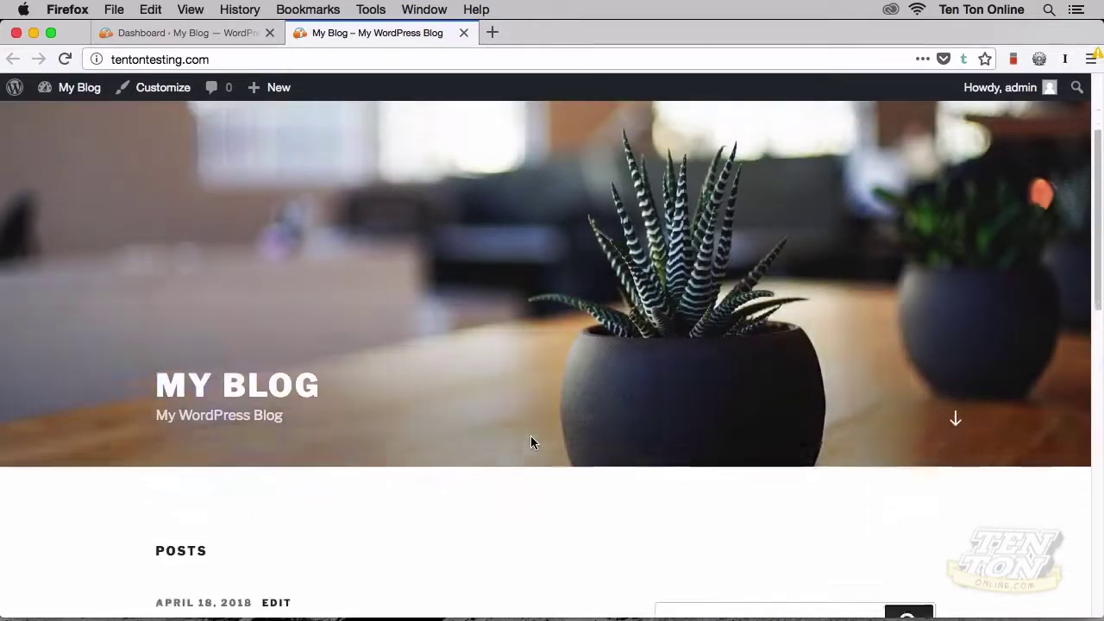
pyautogui.scroll(-3, 531, 442)
pyautogui.scroll(-2, 416, 403)
pyautogui.scroll(2, 463, 417)
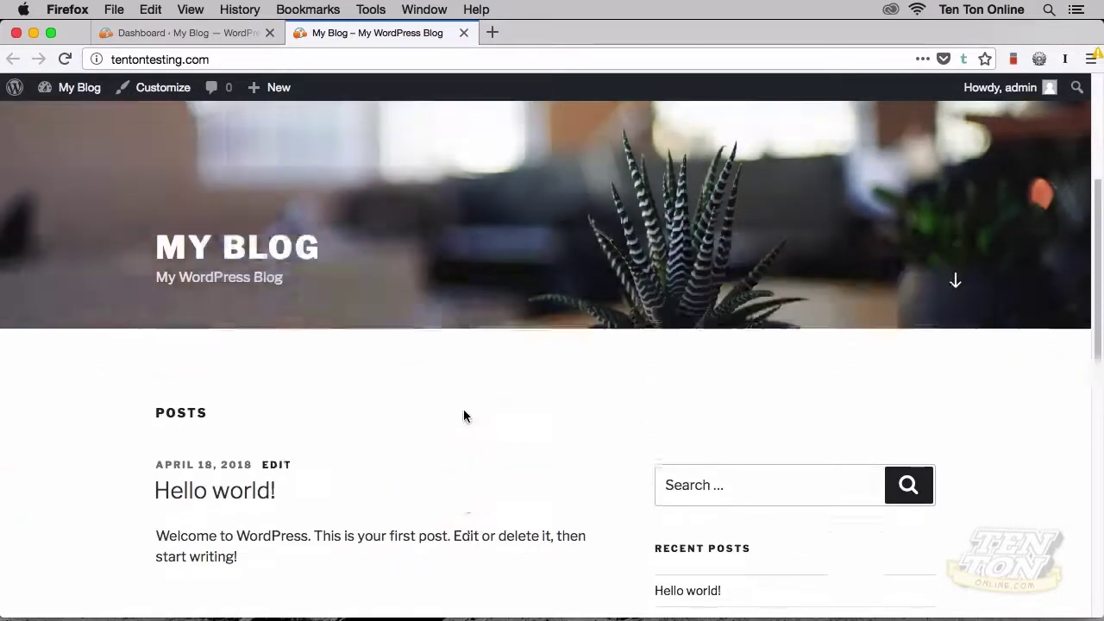
pyautogui.scroll(3, 463, 415)
pyautogui.scroll(2, 509, 410)
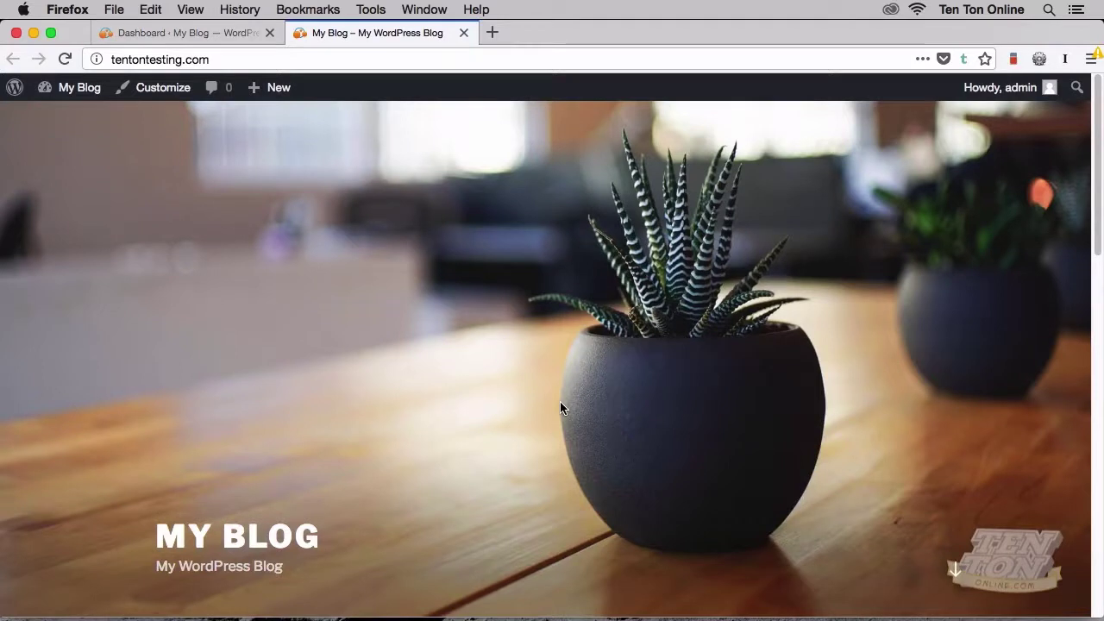
# Browse the default Posts, Pages, Media, Comments and Users lists, then return to the Dashboard
pyautogui.click(220, 38)
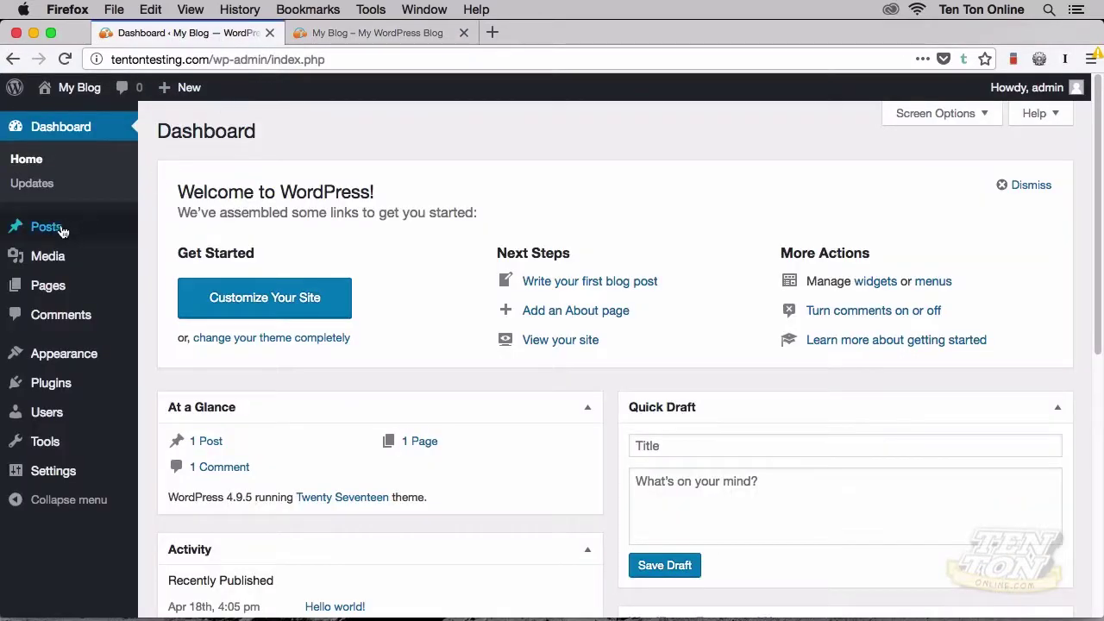
pyautogui.click(25, 228)
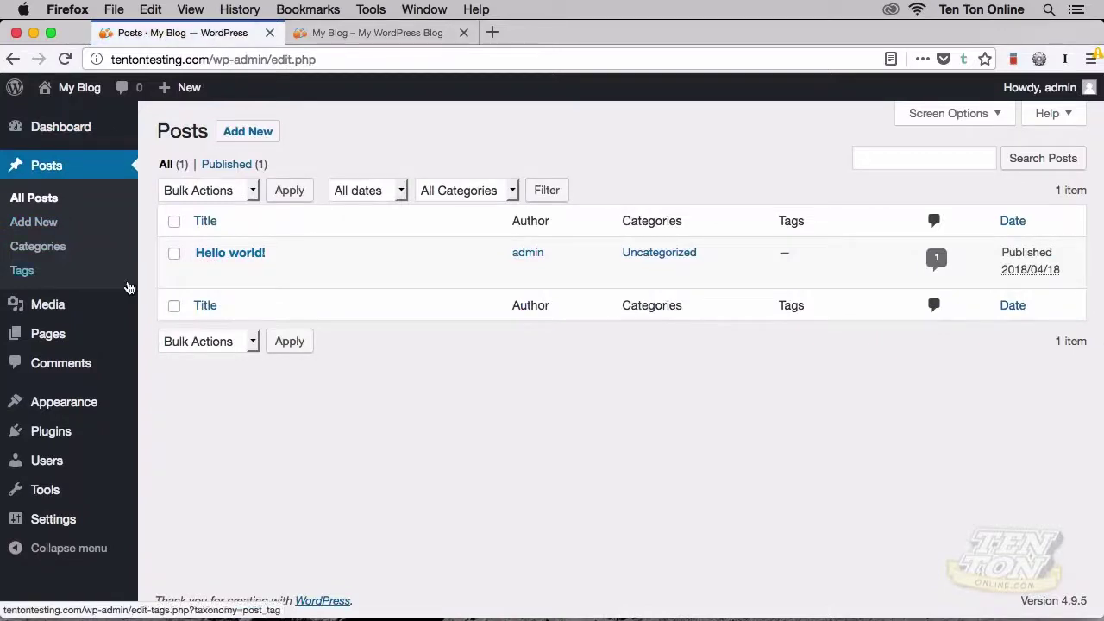
pyautogui.click(53, 338)
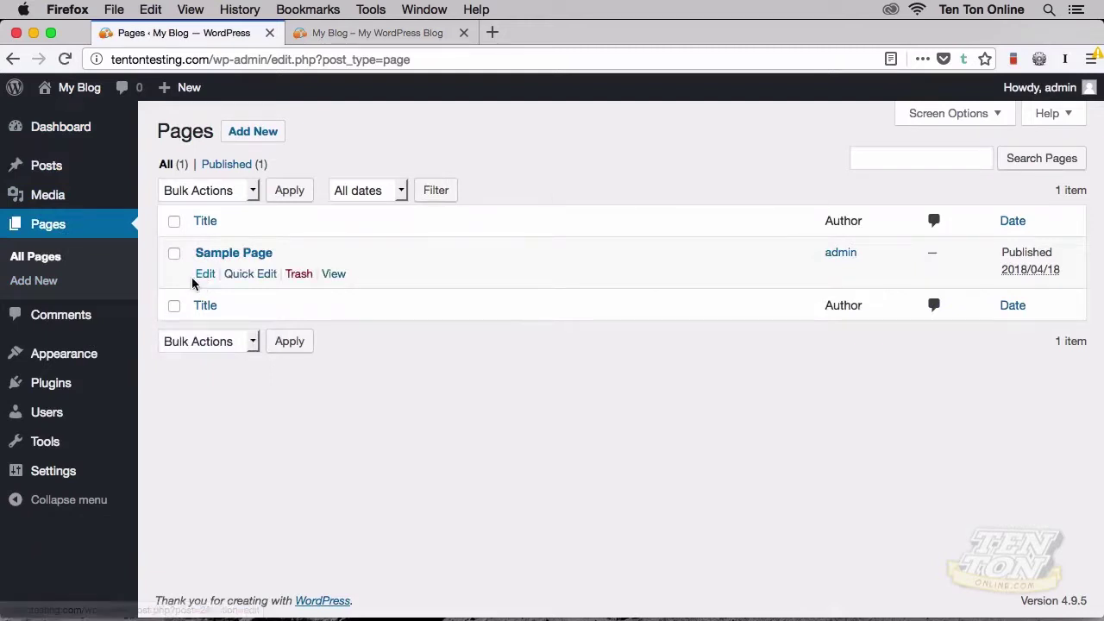
pyautogui.click(49, 195)
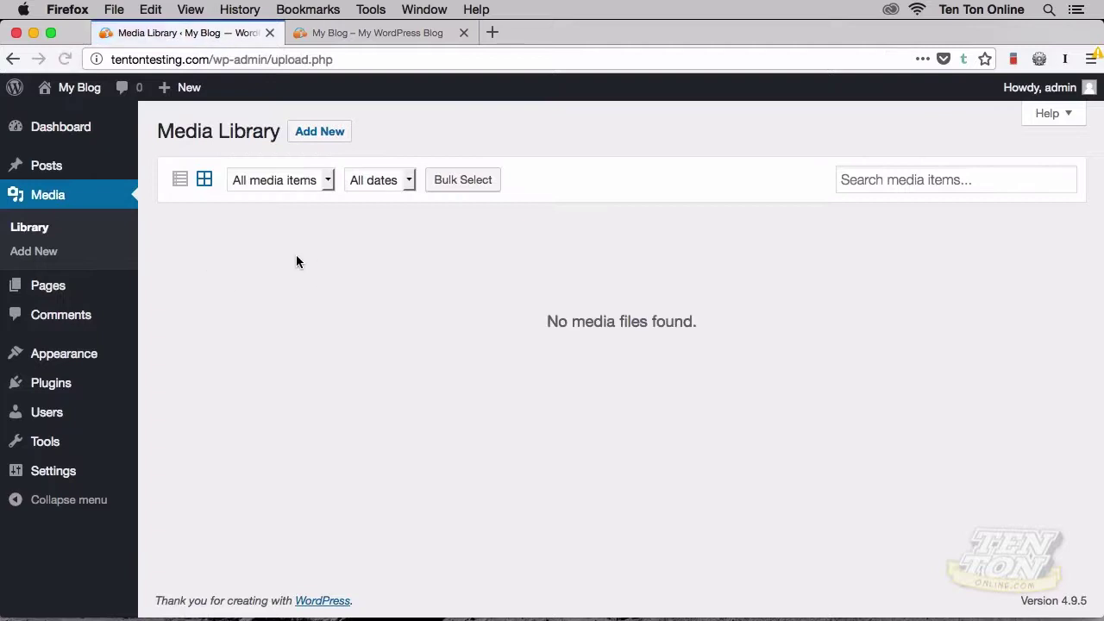
pyautogui.click(75, 316)
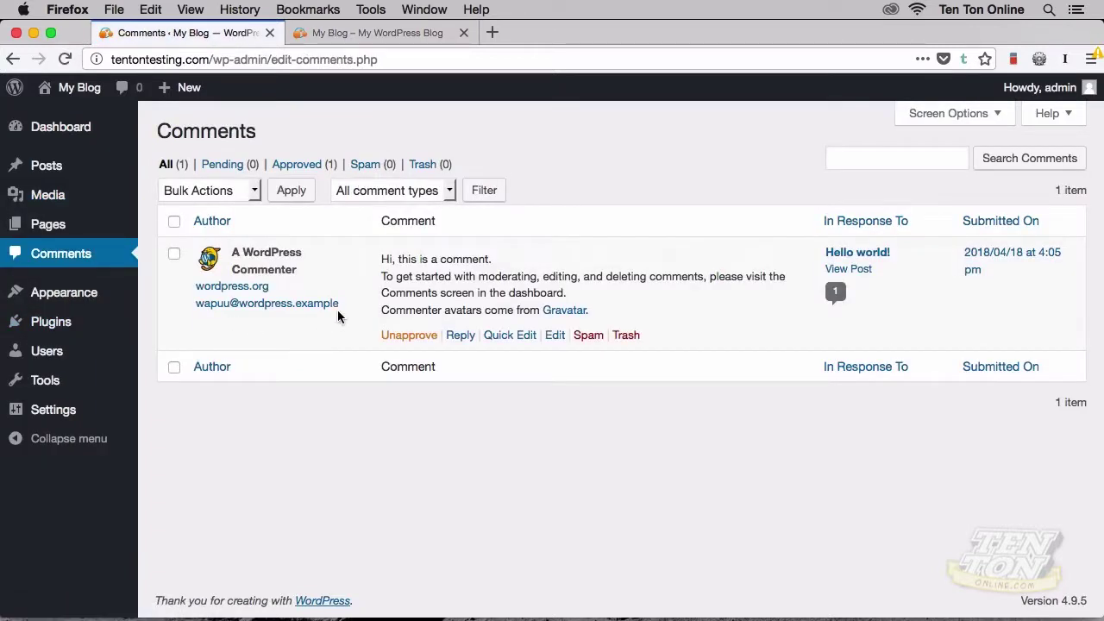
pyautogui.click(60, 352)
pyautogui.moveTo(304, 276)
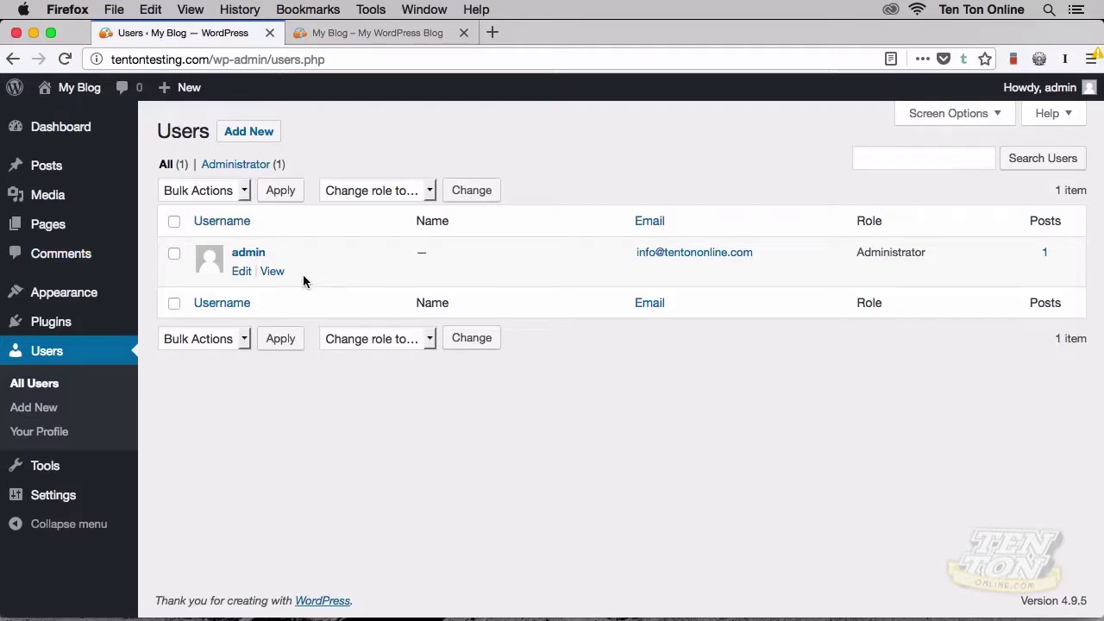
pyautogui.click(86, 131)
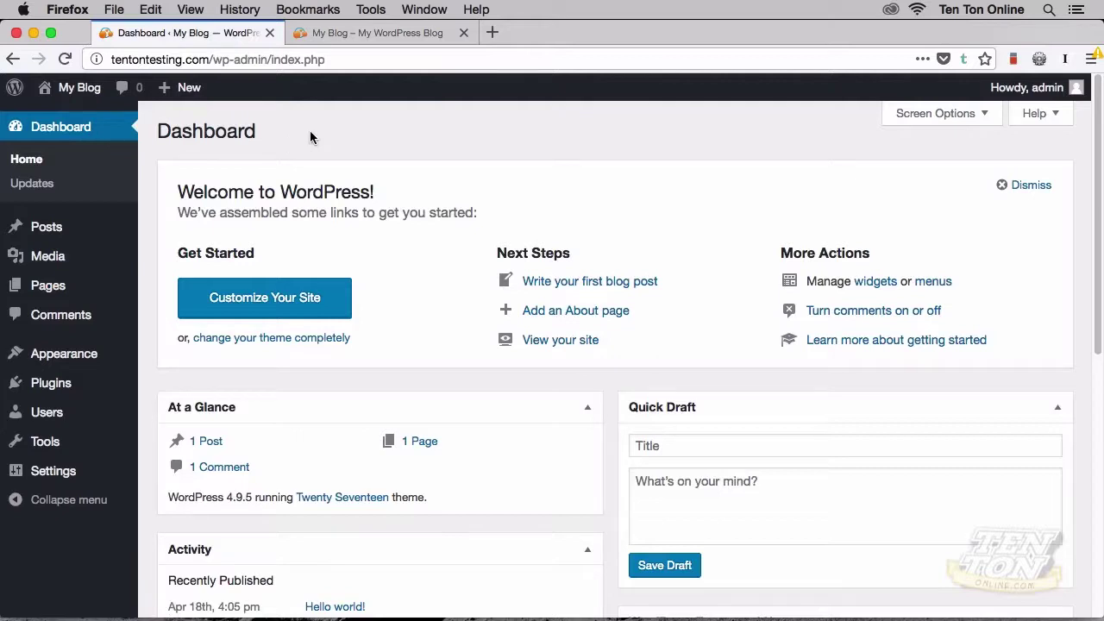
# Search Bing in a new tab for 'theme unit test data'
pyautogui.press('super+t')
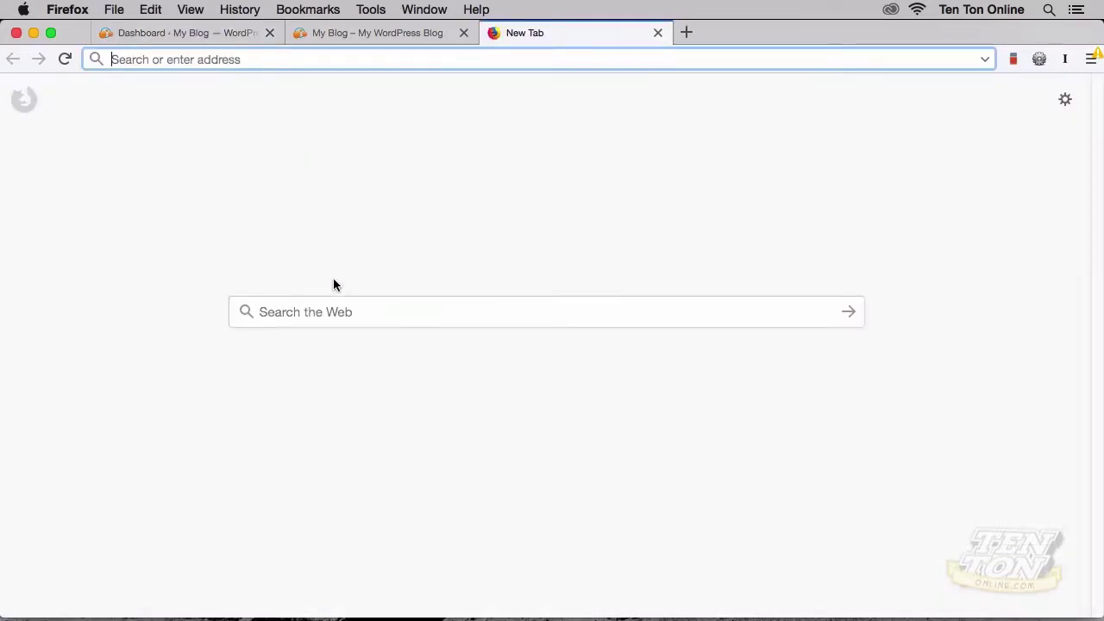
pyautogui.click(308, 312)
pyautogui.write('the')
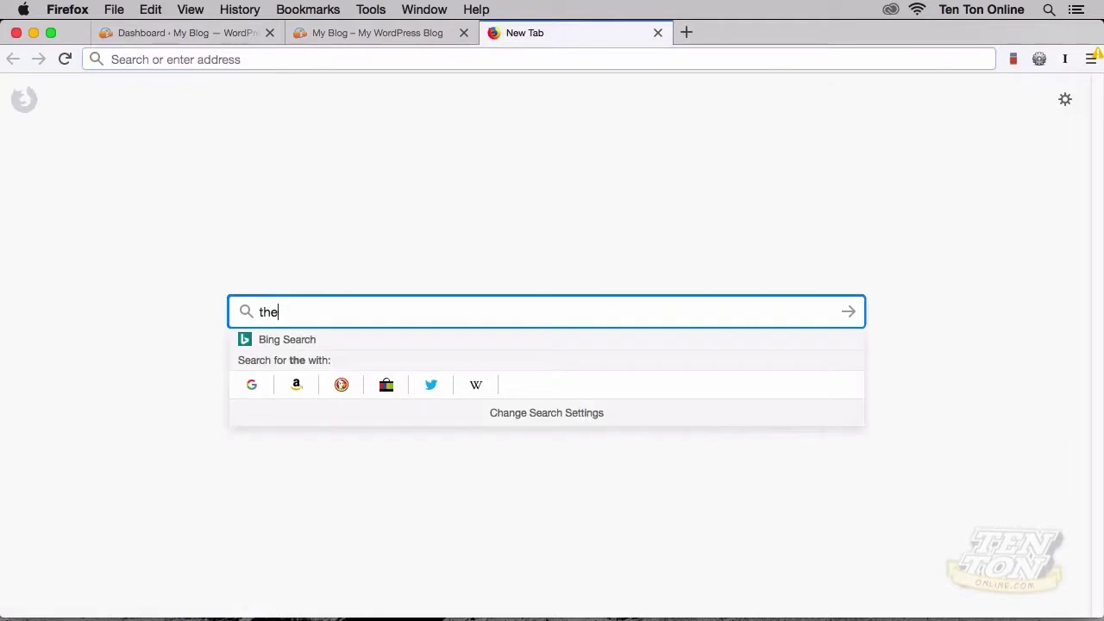
pyautogui.write('me')
pyautogui.press('BackSpace')
pyautogui.write('me unit test data')
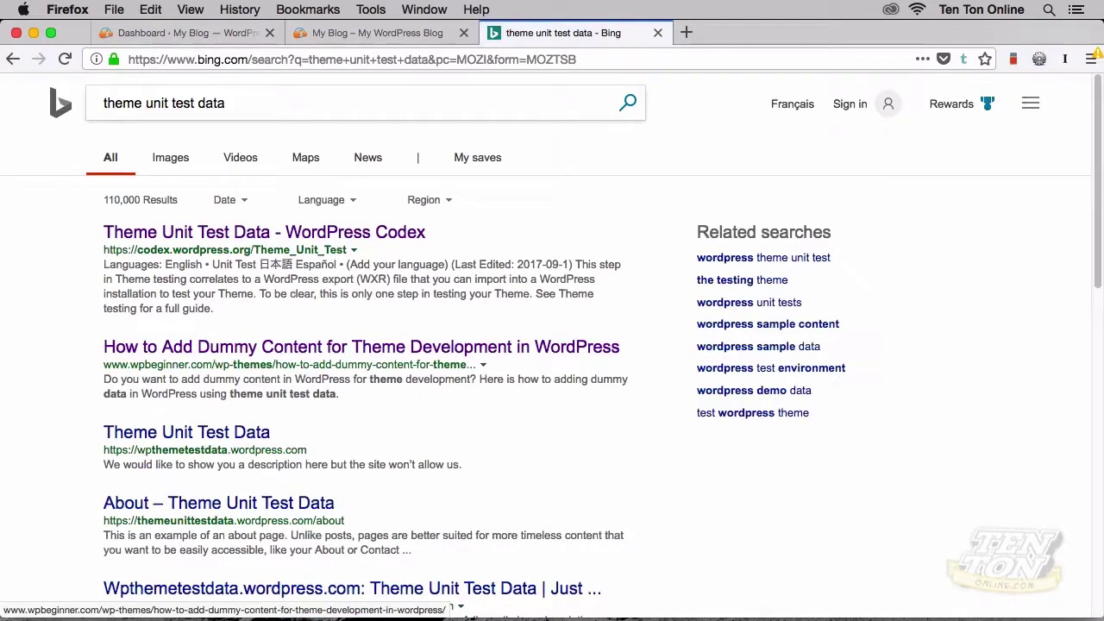
# Open the Codex Theme Unit Test article and read its Setup section
pyautogui.click(277, 235)
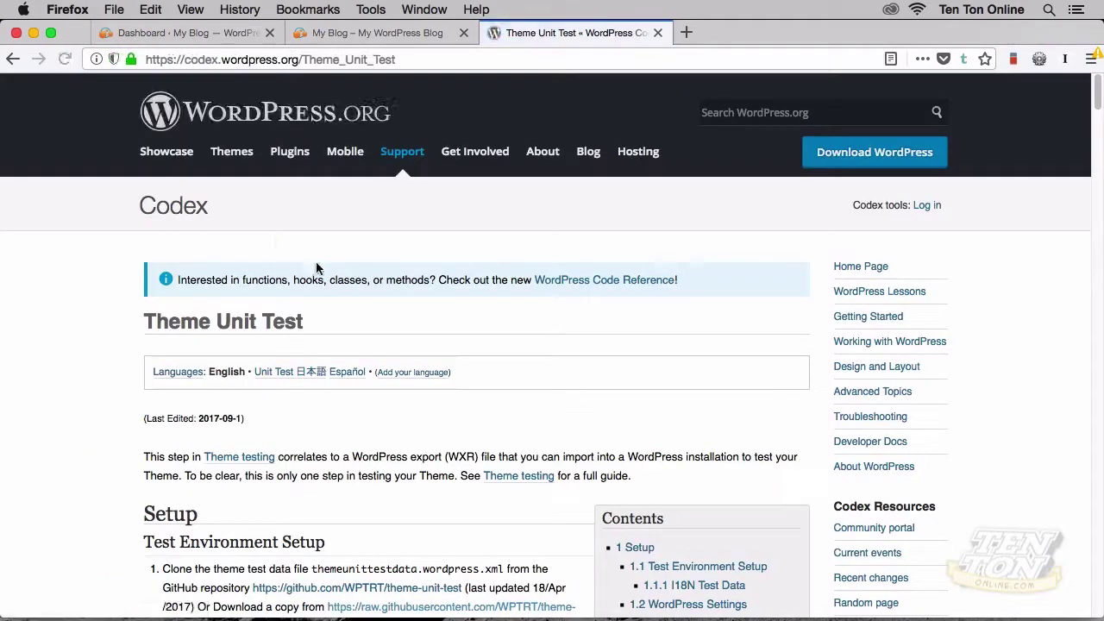
pyautogui.scroll(-2, 345, 310)
pyautogui.scroll(-3, 328, 345)
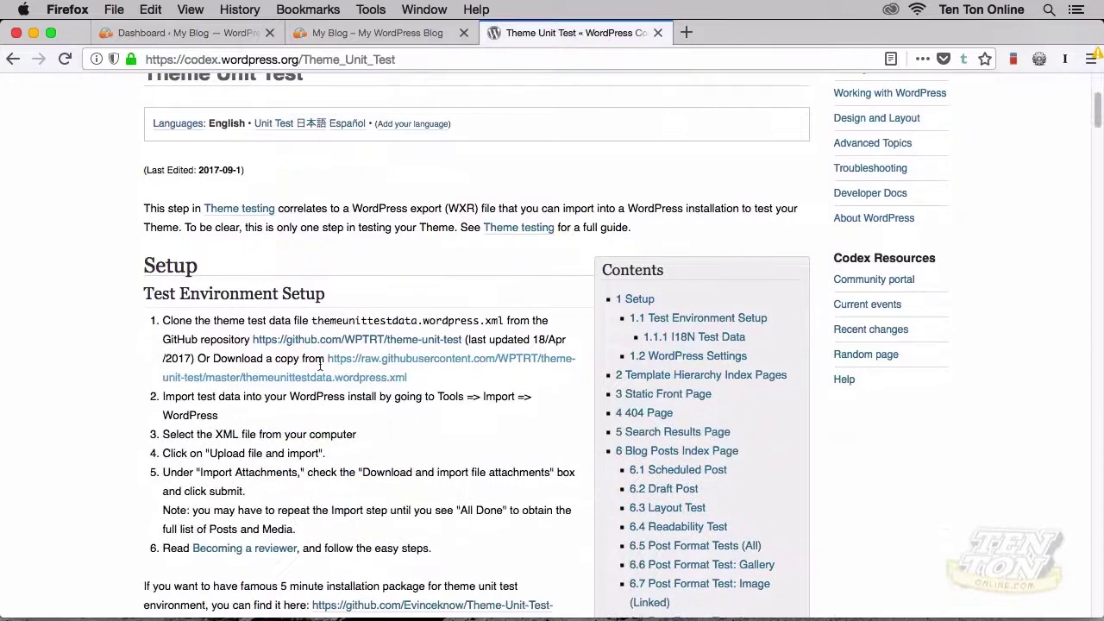
pyautogui.moveTo(234, 359); pyautogui.dragTo(324, 360)
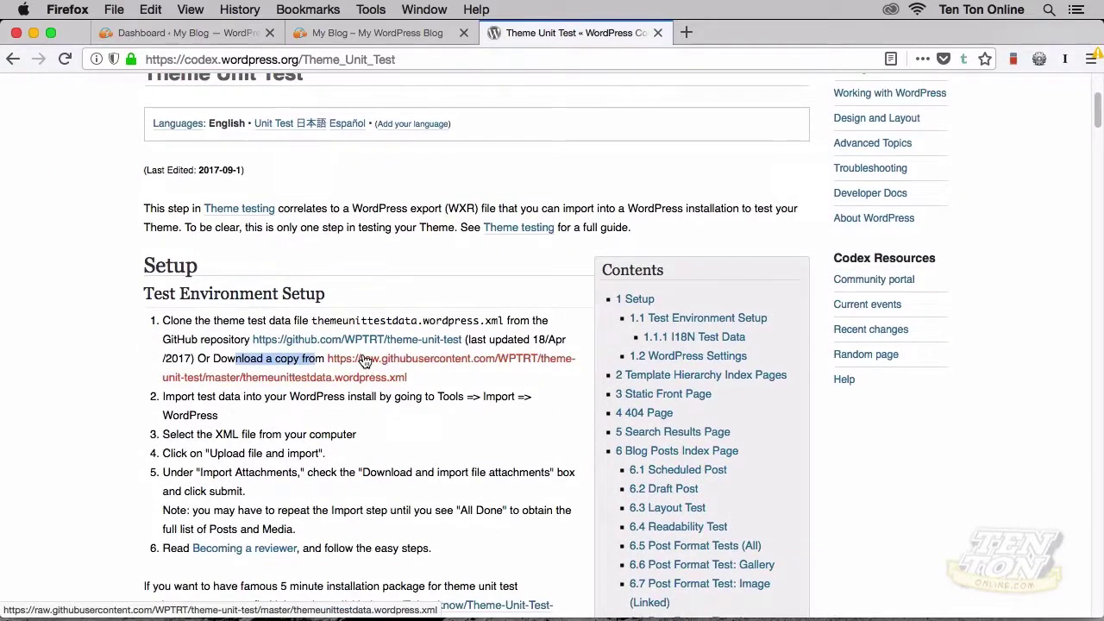
# Save the linked theme unit test XML file to the Desktop and close the Codex tab
pyautogui.rightClick(364, 361)
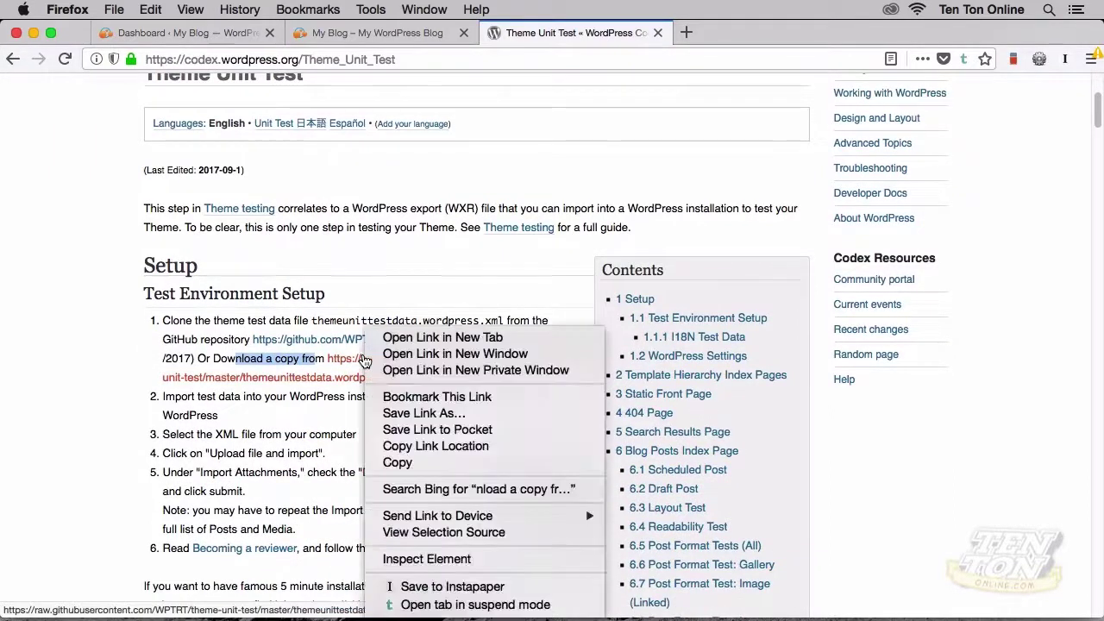
pyautogui.click(377, 414)
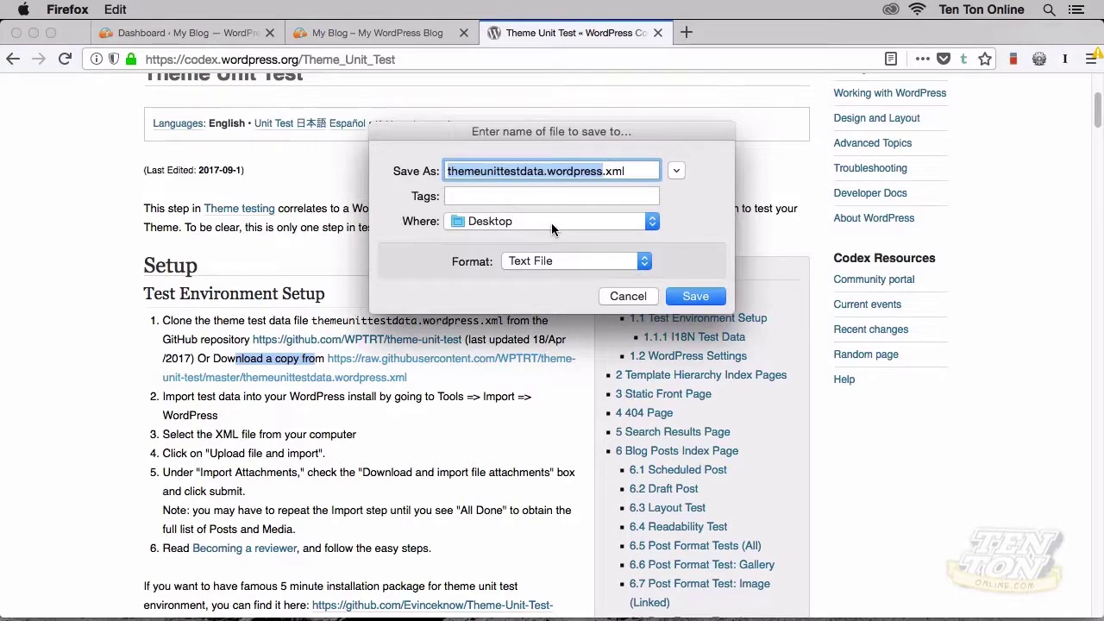
pyautogui.click(551, 223)
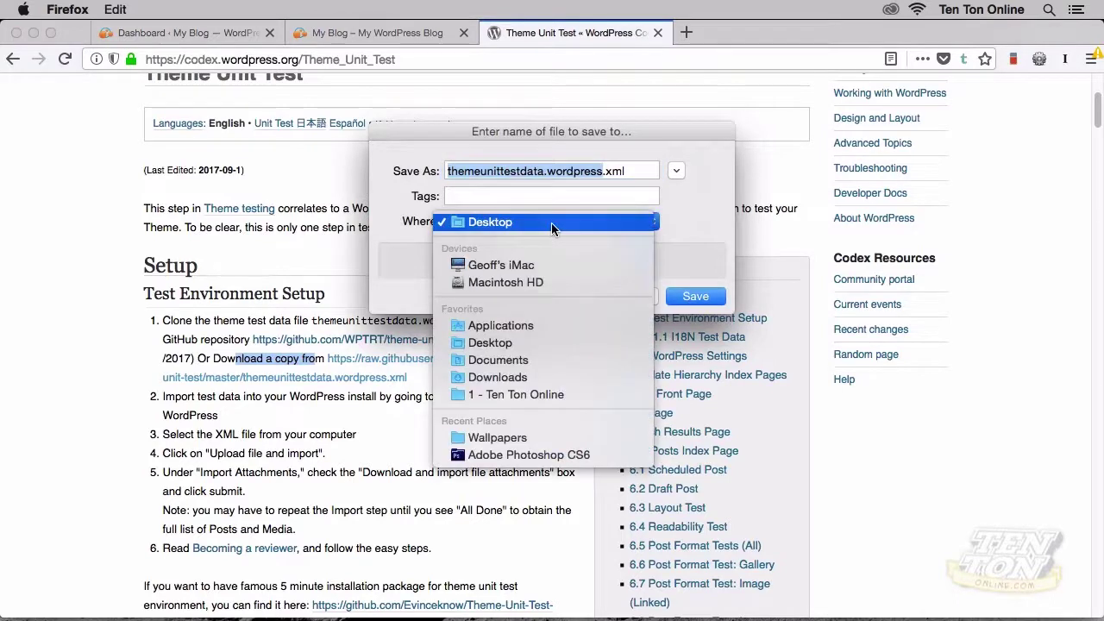
pyautogui.click(682, 298)
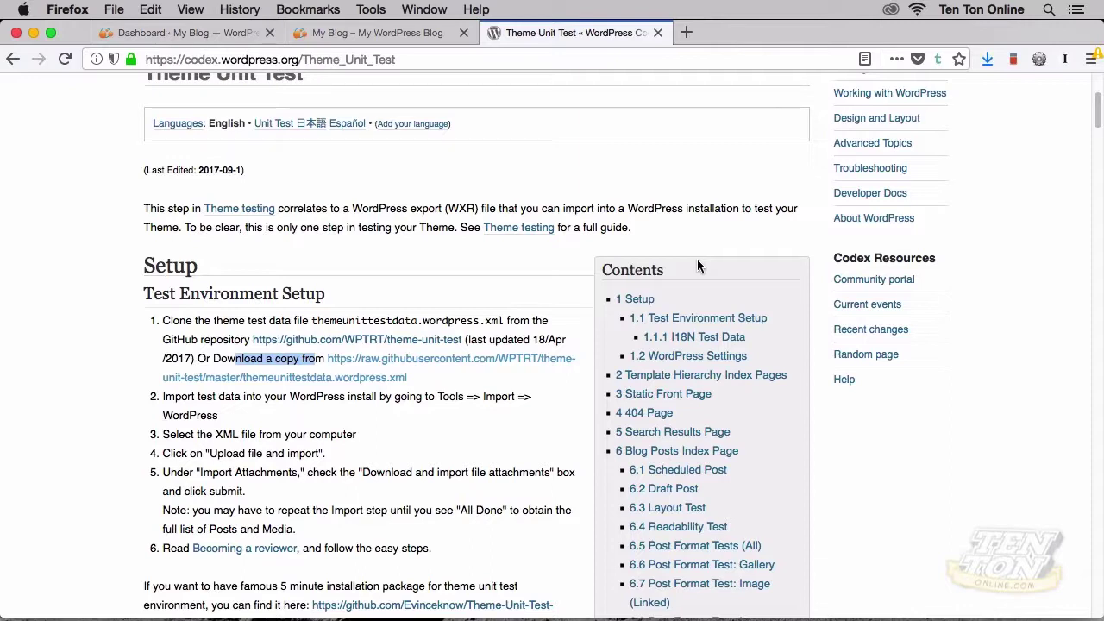
pyautogui.press('super+w')
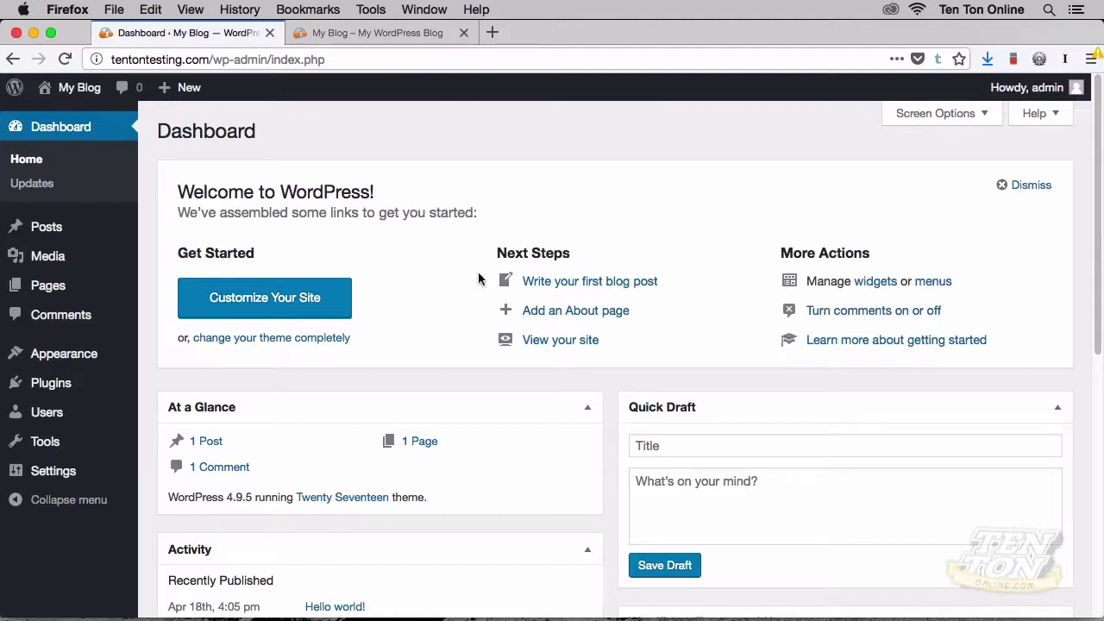
pyautogui.moveTo(45, 442)
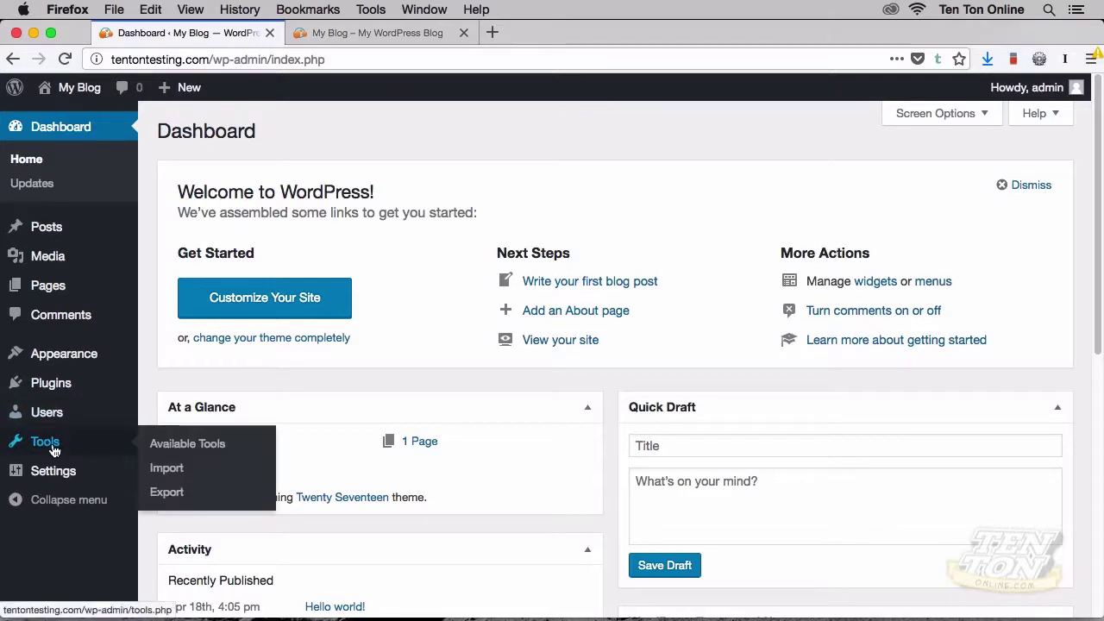
# Install the WordPress importer from Tools > Import and run it
pyautogui.click(159, 471)
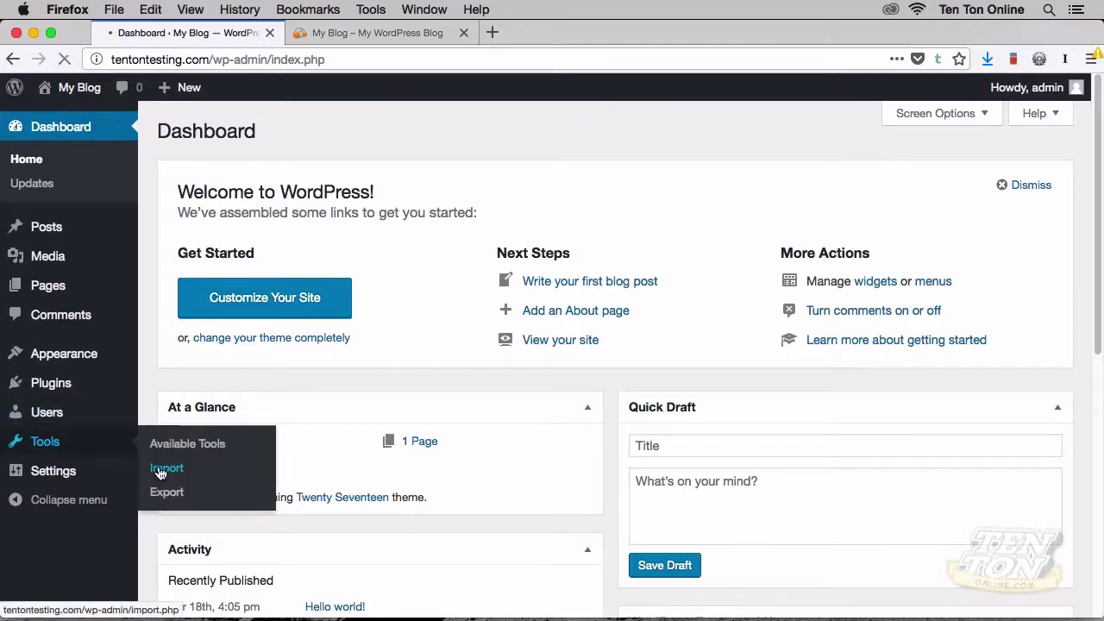
pyautogui.scroll(-4, 158, 470)
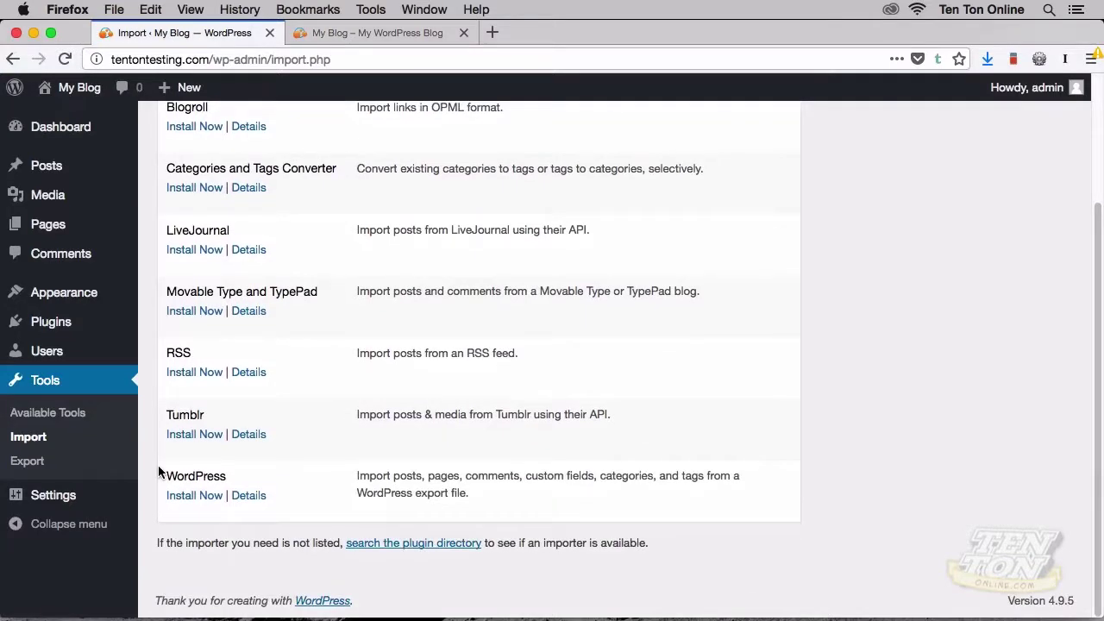
pyautogui.moveTo(166, 476); pyautogui.dragTo(224, 476)
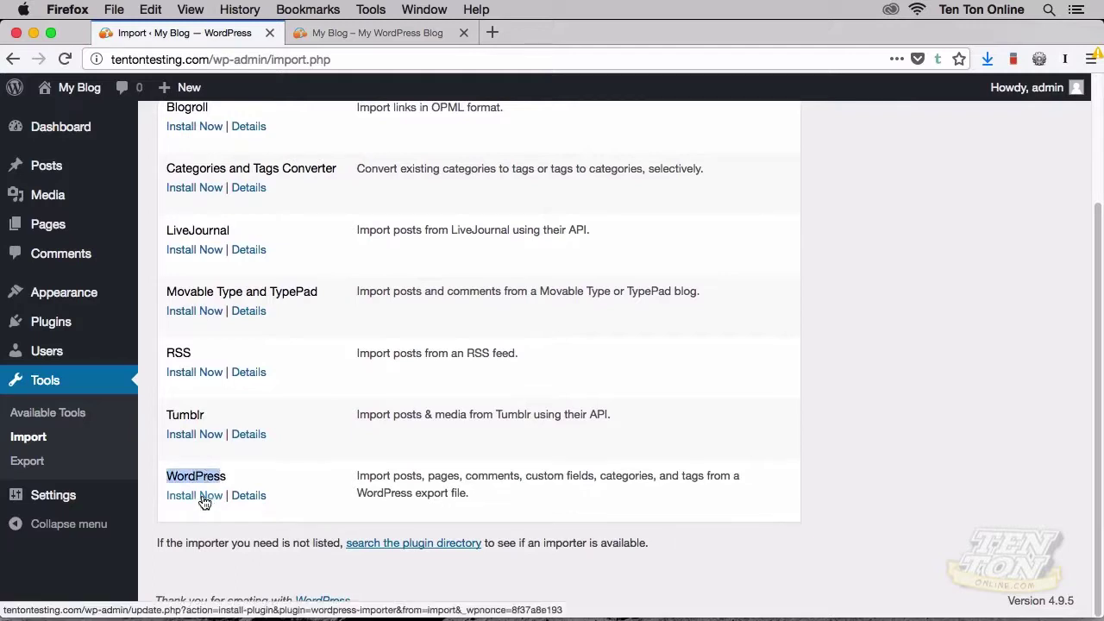
pyautogui.click(204, 499)
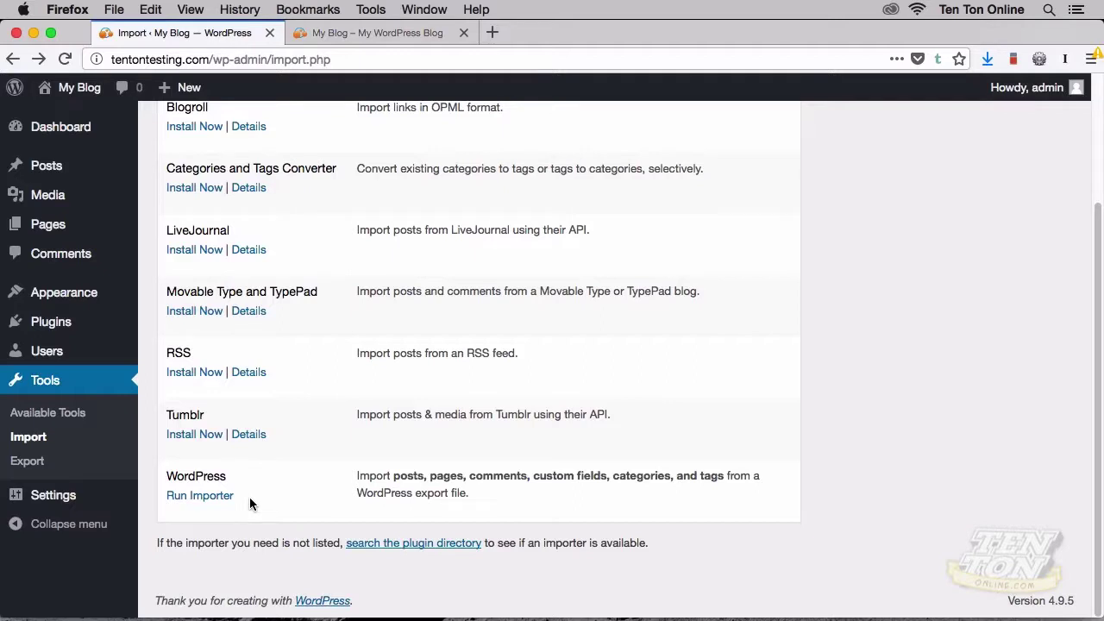
pyautogui.click(204, 496)
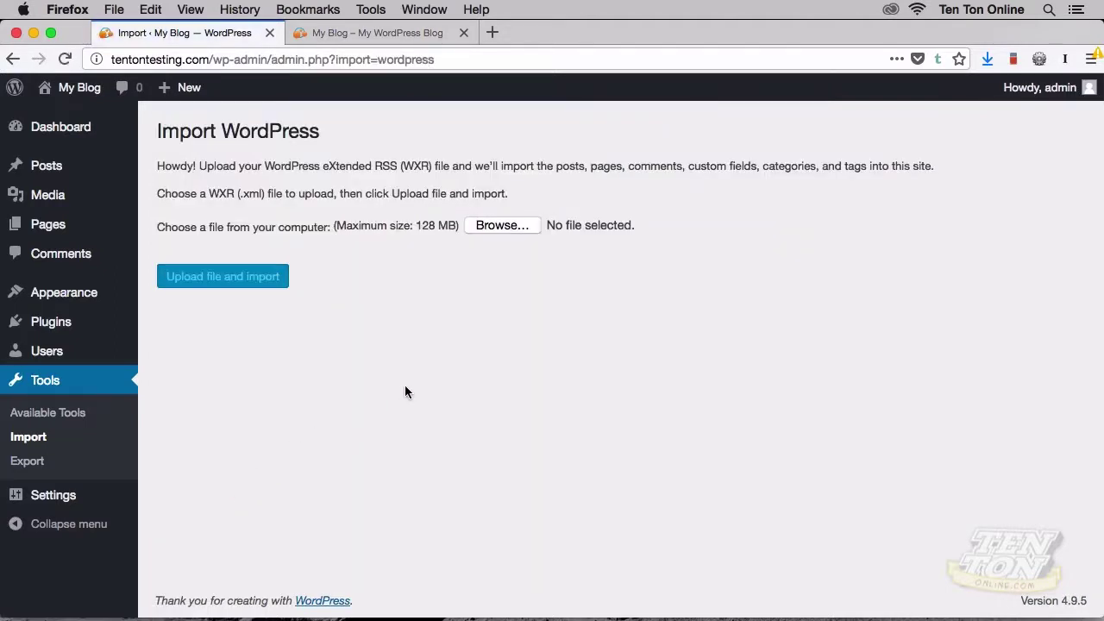
# Upload themeunittestdata.wordpress.xml from the Desktop into the WordPress importer
pyautogui.click(496, 227)
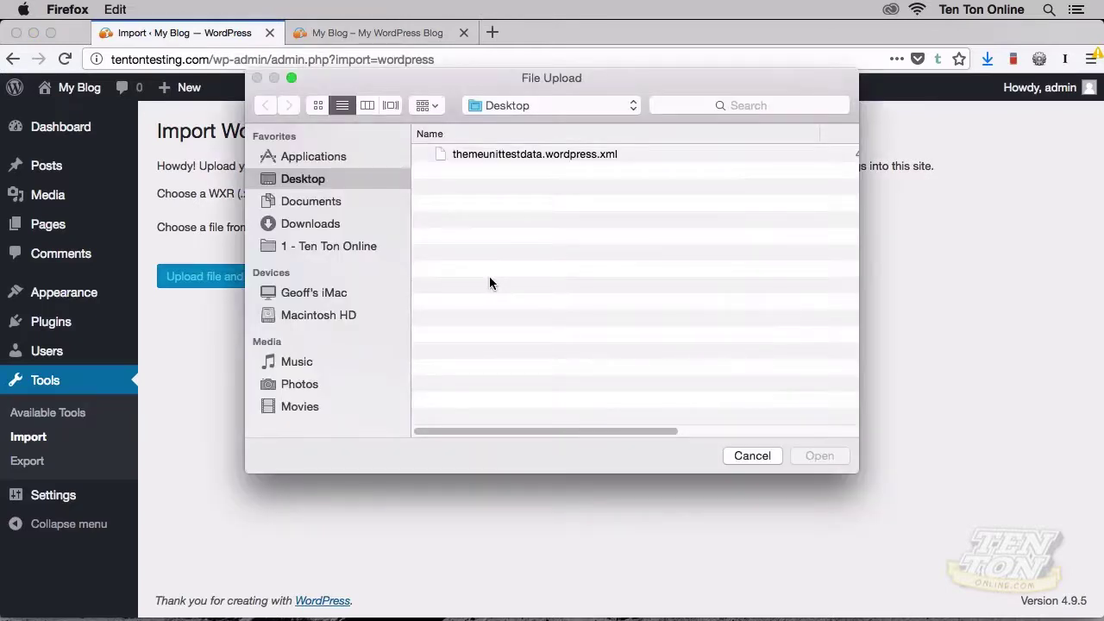
pyautogui.click(581, 155)
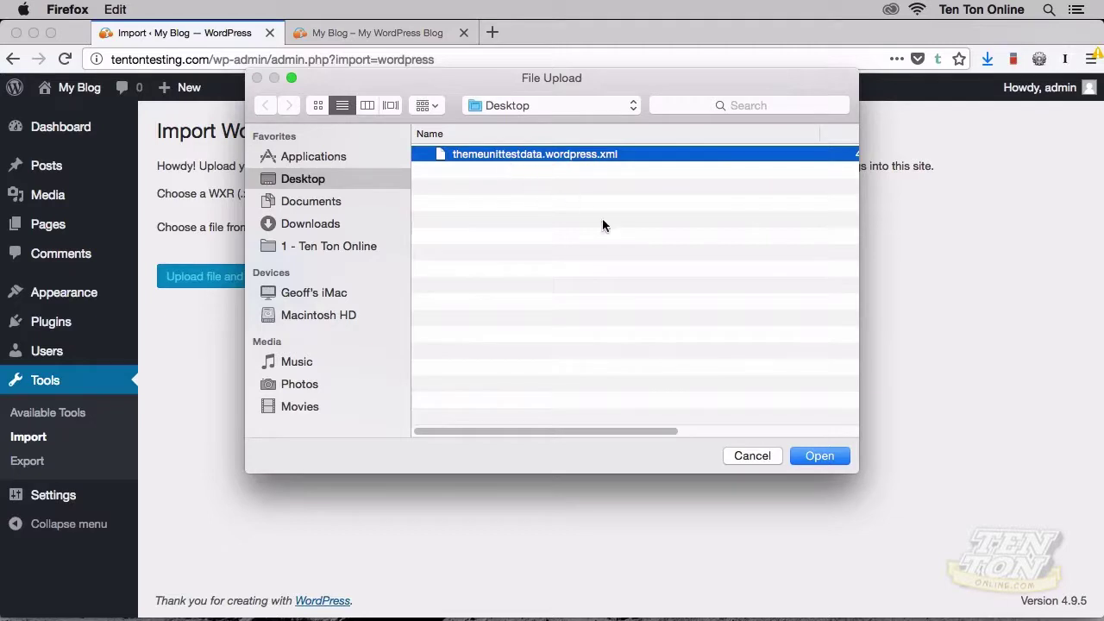
pyautogui.click(819, 455)
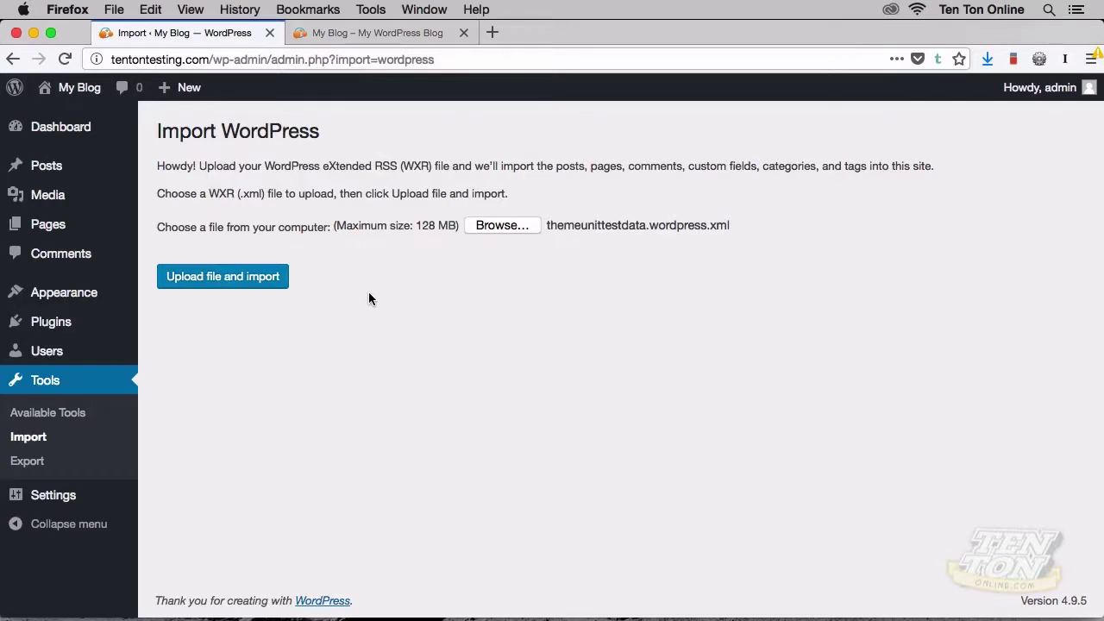
pyautogui.click(276, 284)
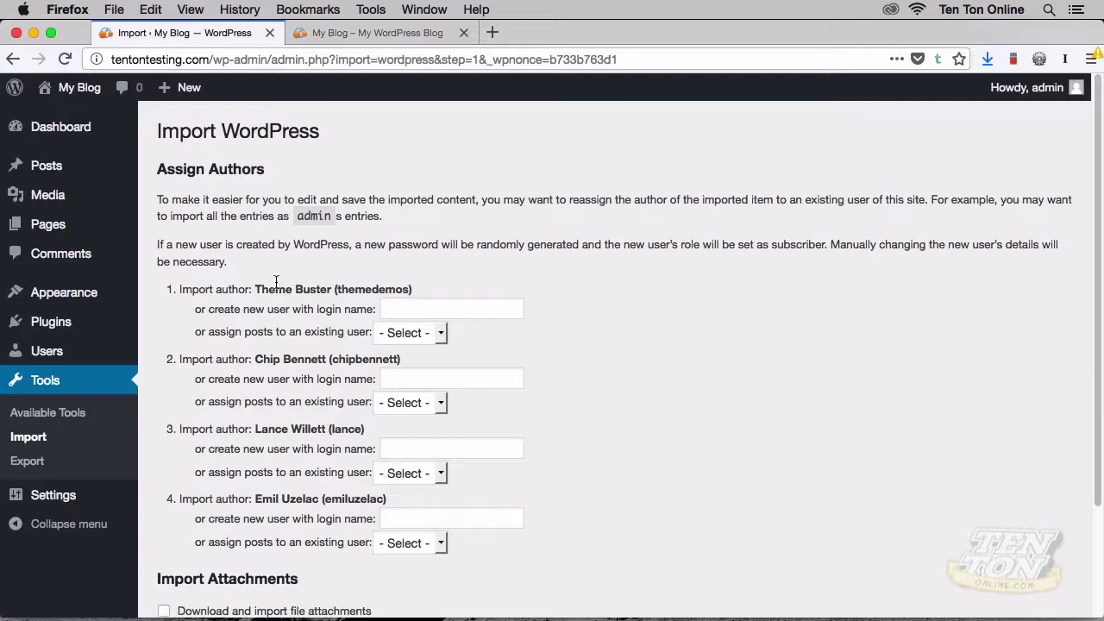
# Enable 'Download and import file attachments' and run the import to completion
pyautogui.scroll(-2, 328, 320)
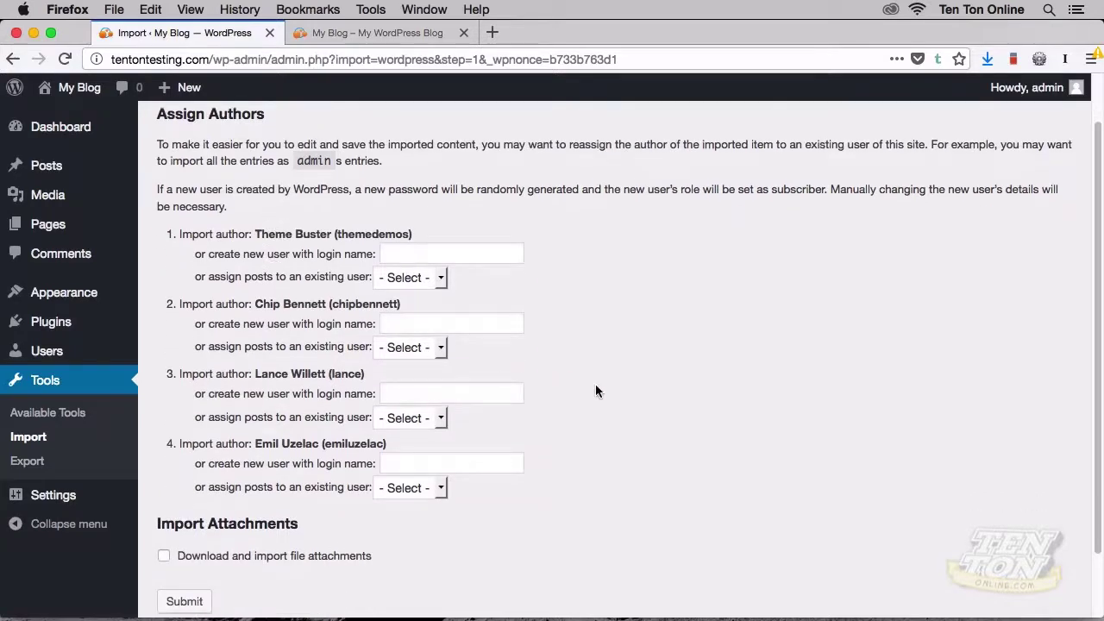
pyautogui.scroll(-1, 596, 386)
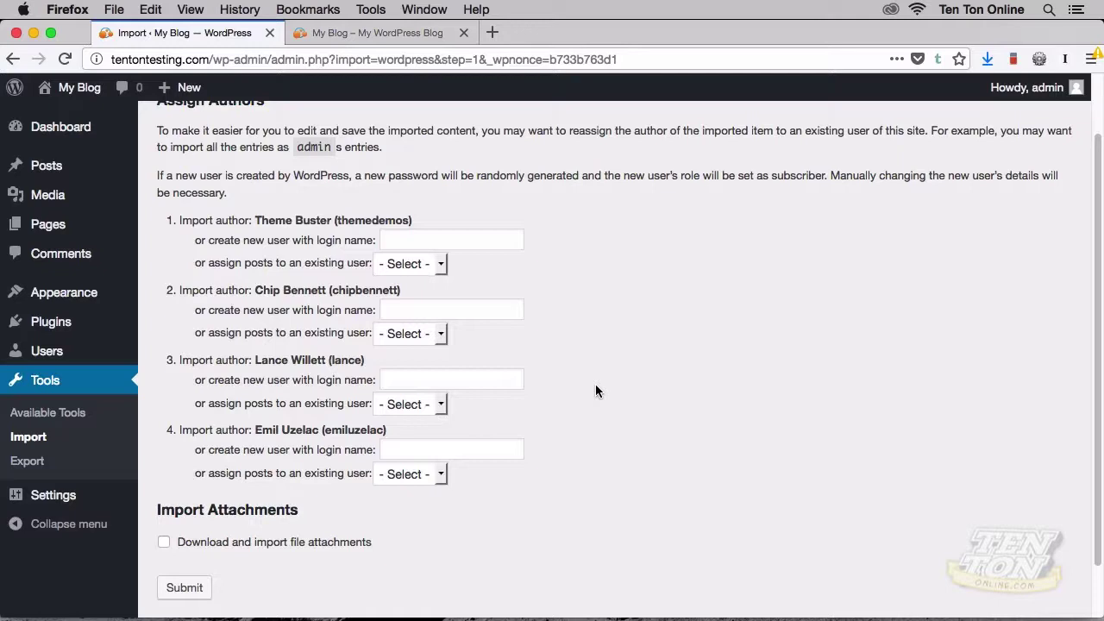
pyautogui.scroll(-1, 596, 386)
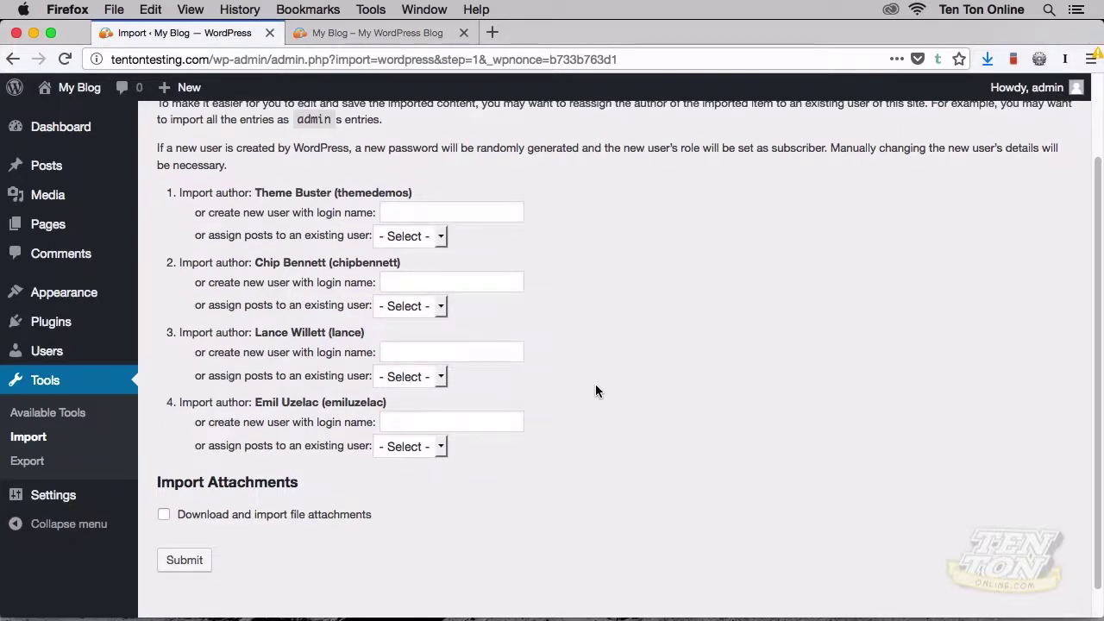
pyautogui.scroll(-1, 595, 391)
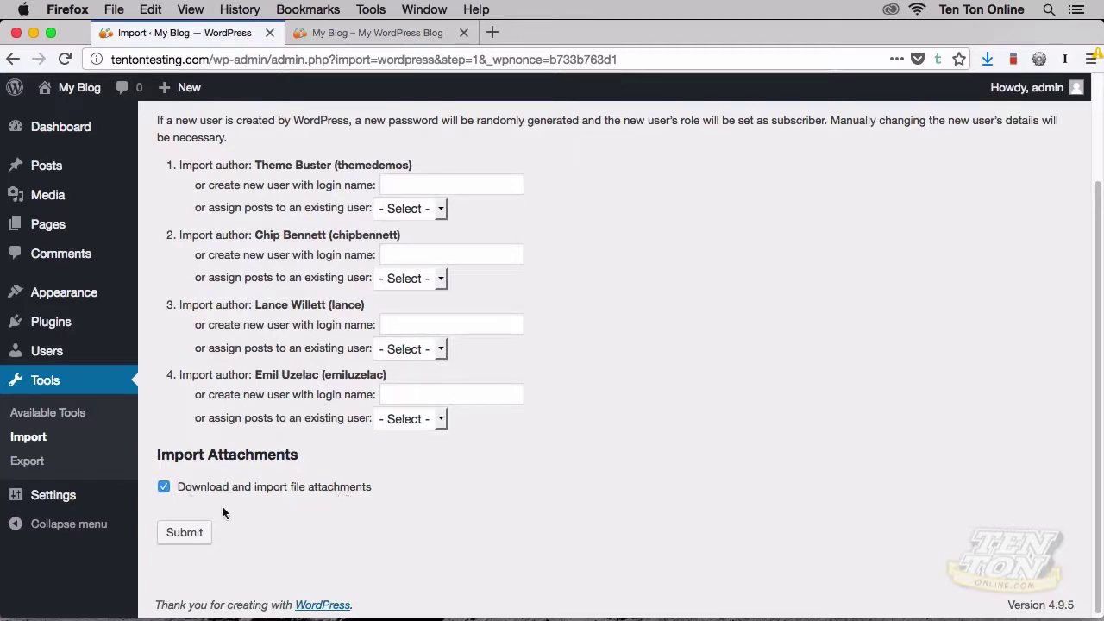
pyautogui.click(207, 535)
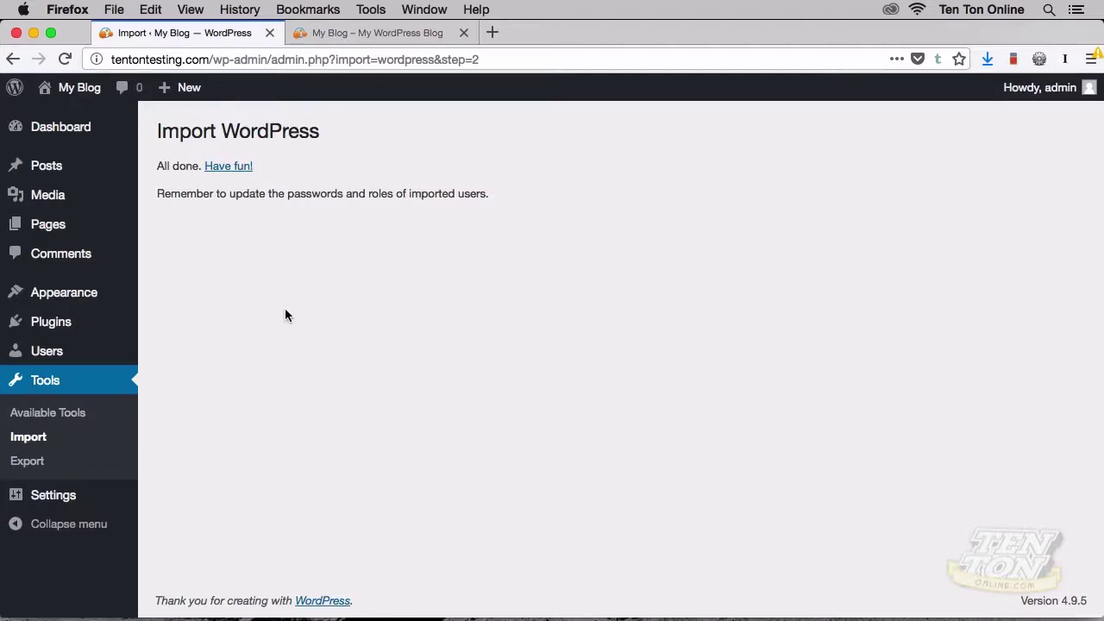
# Scroll through the 40 imported posts in the All Posts list
pyautogui.click(53, 170)
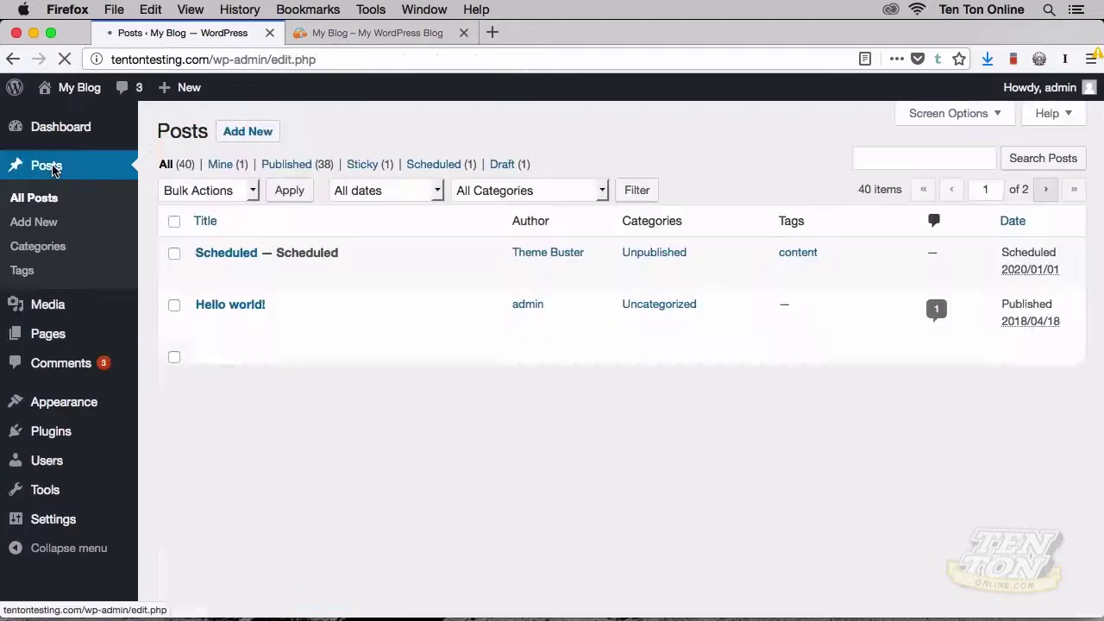
pyautogui.scroll(-1, 153, 271)
pyautogui.scroll(-3, 153, 271)
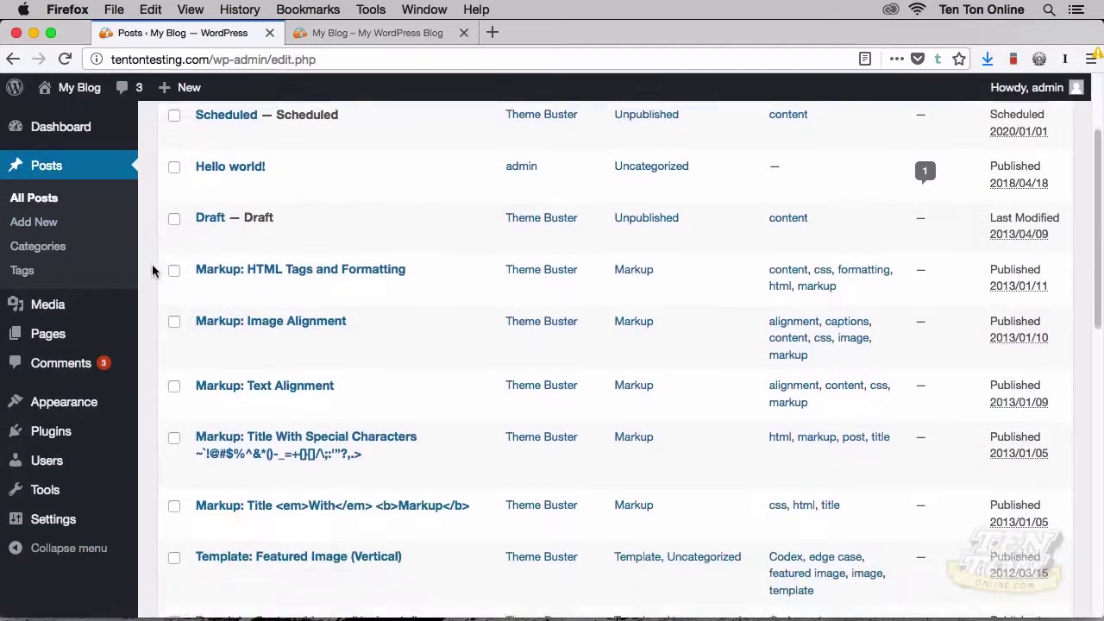
pyautogui.scroll(-2, 153, 270)
pyautogui.scroll(-2, 153, 271)
pyautogui.scroll(-3, 152, 270)
pyautogui.scroll(-2, 153, 271)
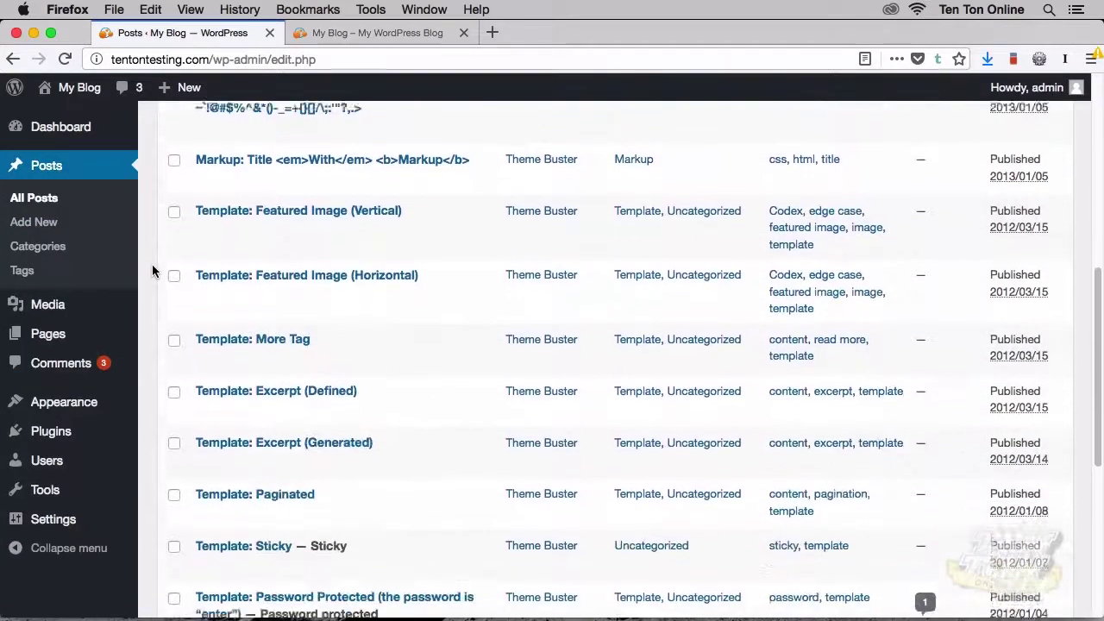
pyautogui.scroll(1, 153, 271)
pyautogui.scroll(6, 153, 271)
pyautogui.scroll(5, 153, 271)
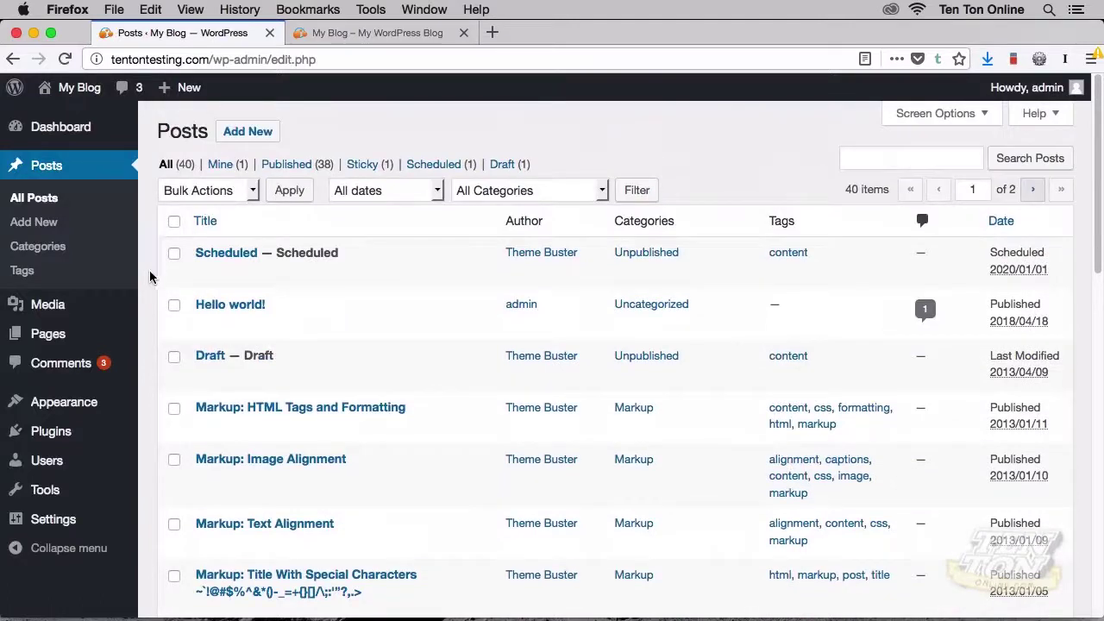
# Scroll through the 19 imported pages, including the nested Level pages
pyautogui.click(67, 336)
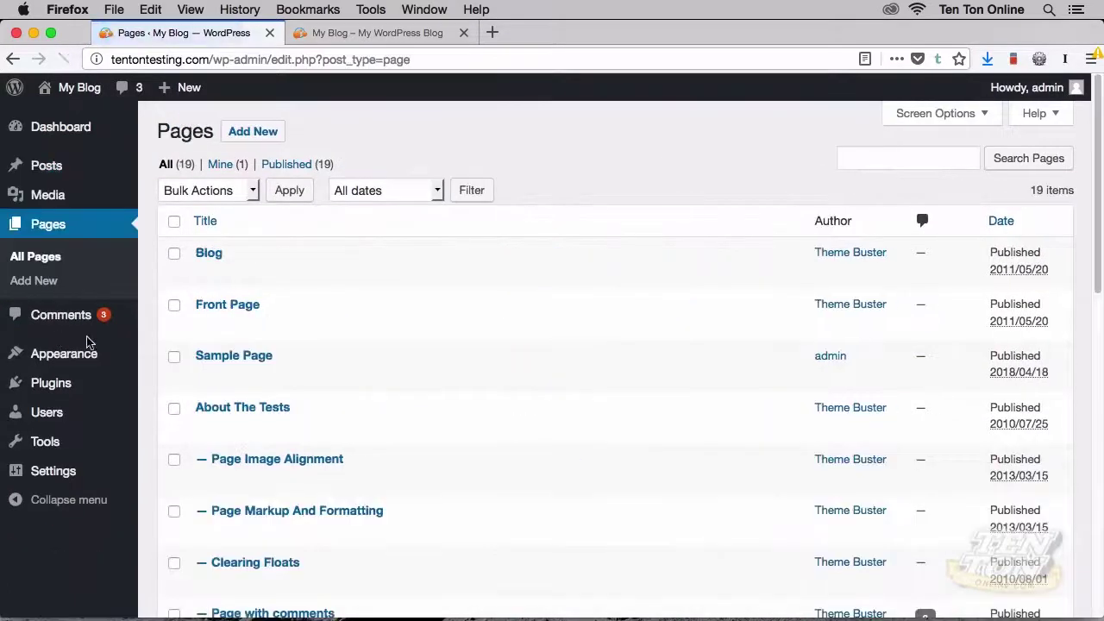
pyautogui.scroll(-1, 147, 358)
pyautogui.scroll(-3, 148, 359)
pyautogui.scroll(-2, 147, 360)
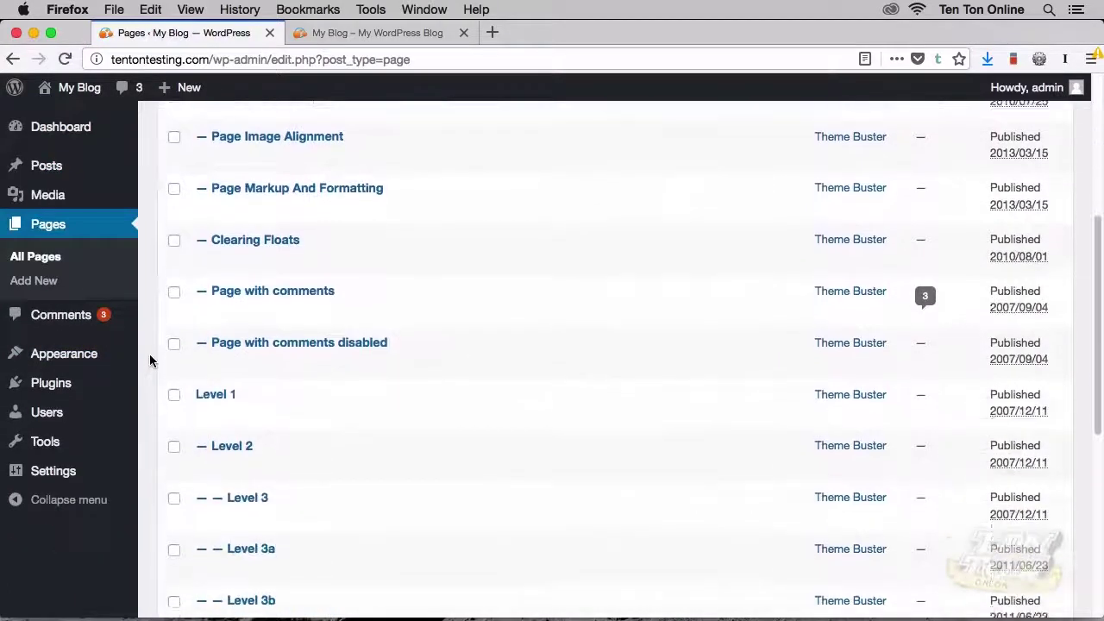
pyautogui.scroll(-2, 150, 361)
pyautogui.scroll(6, 149, 355)
pyautogui.scroll(2, 149, 354)
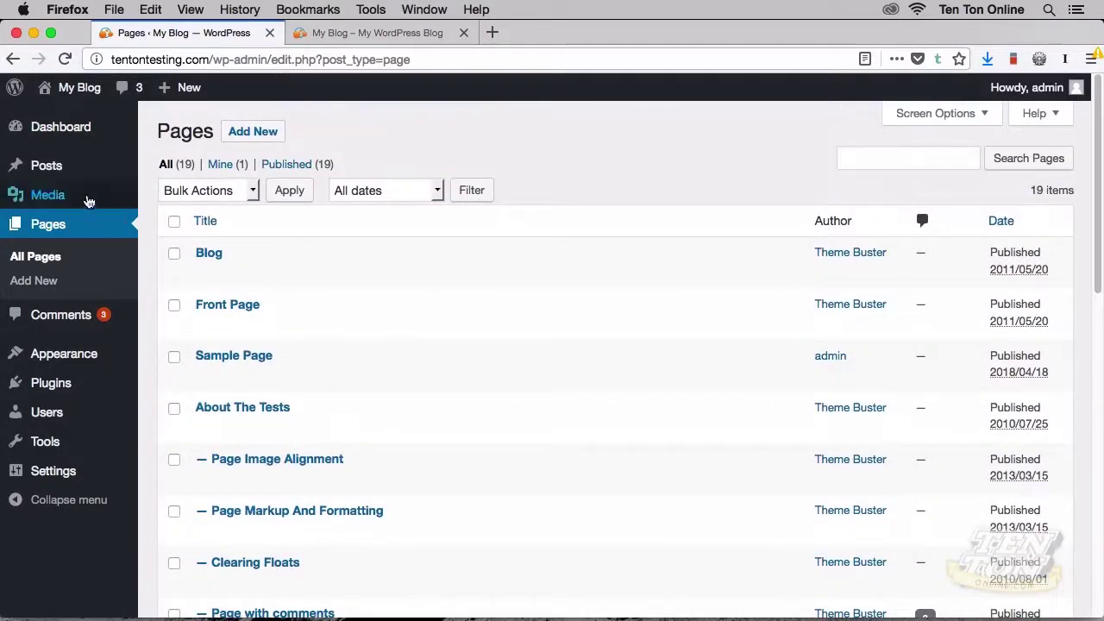
# Browse the imported media library grid, then check the five-account Users list
pyautogui.click(66, 196)
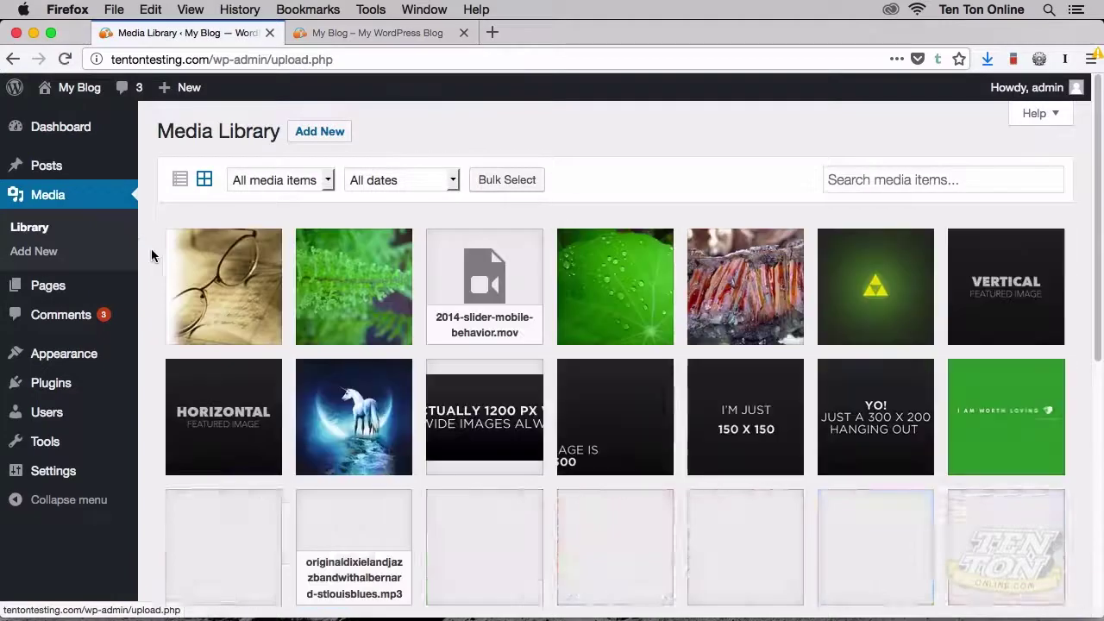
pyautogui.scroll(-3, 152, 256)
pyautogui.scroll(-2, 155, 260)
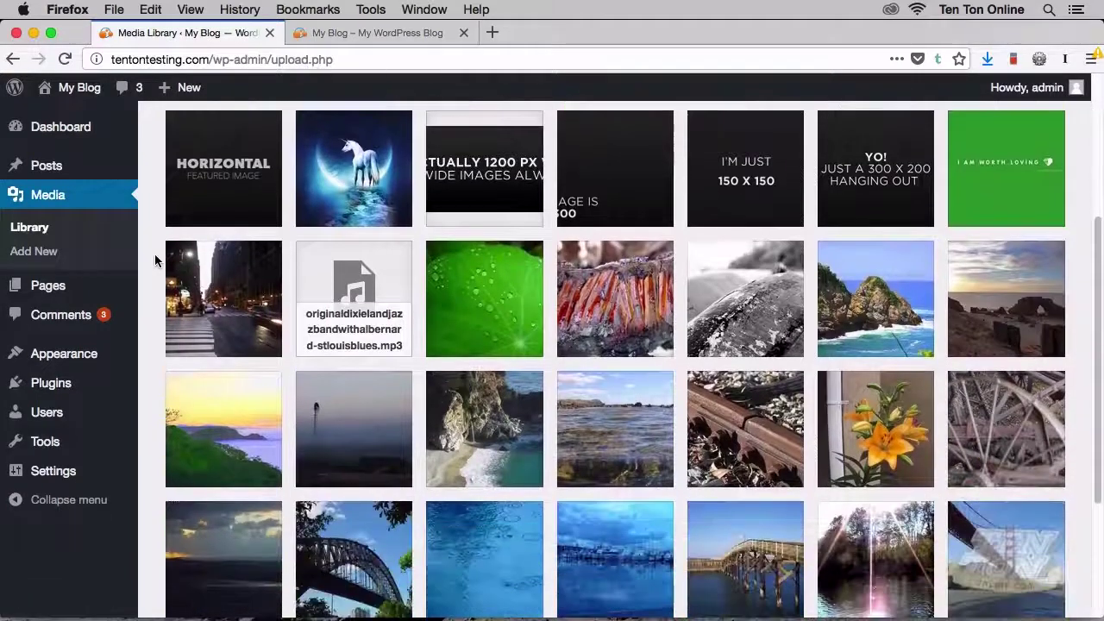
pyautogui.scroll(-1, 154, 257)
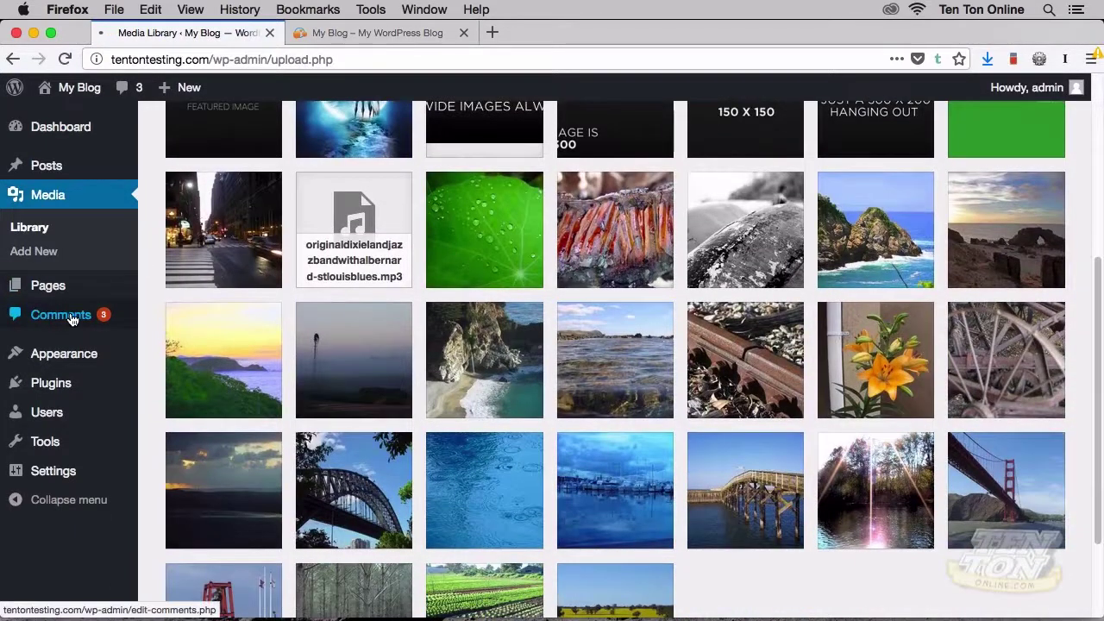
pyautogui.scroll(-5, 147, 317)
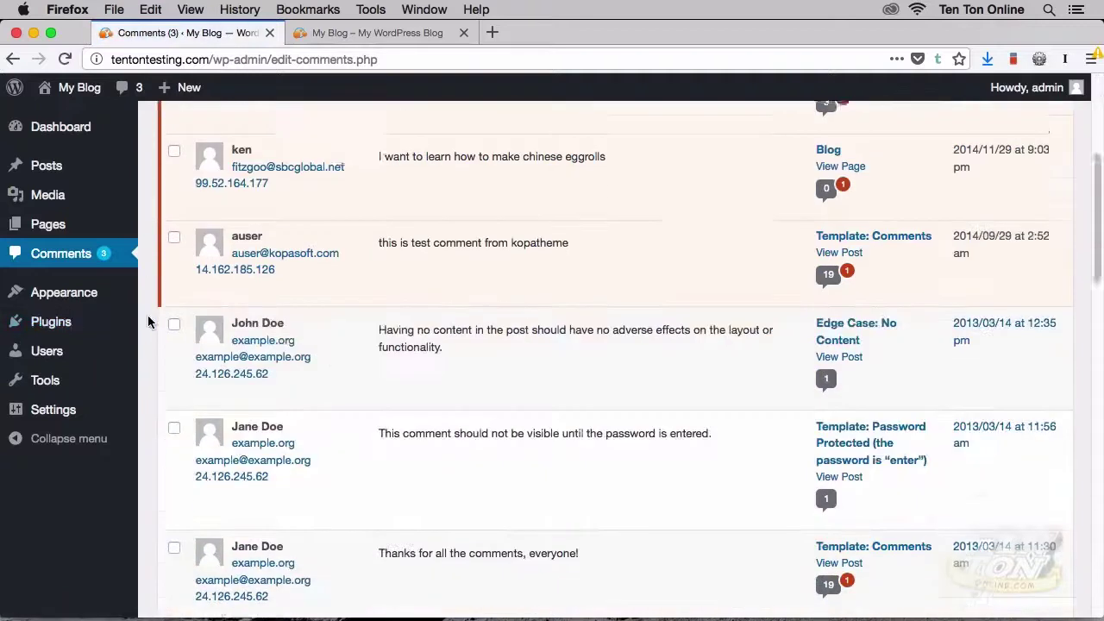
pyautogui.scroll(-1, 147, 318)
pyautogui.scroll(-3, 149, 319)
pyautogui.scroll(-3, 149, 319)
pyautogui.scroll(-1, 148, 319)
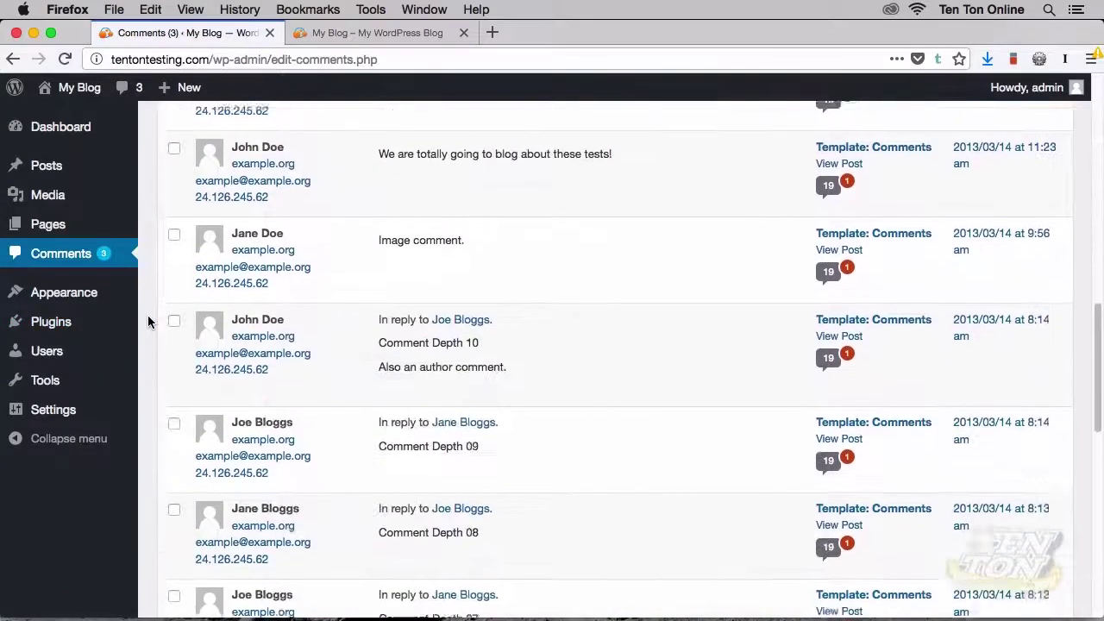
pyautogui.scroll(3, 147, 315)
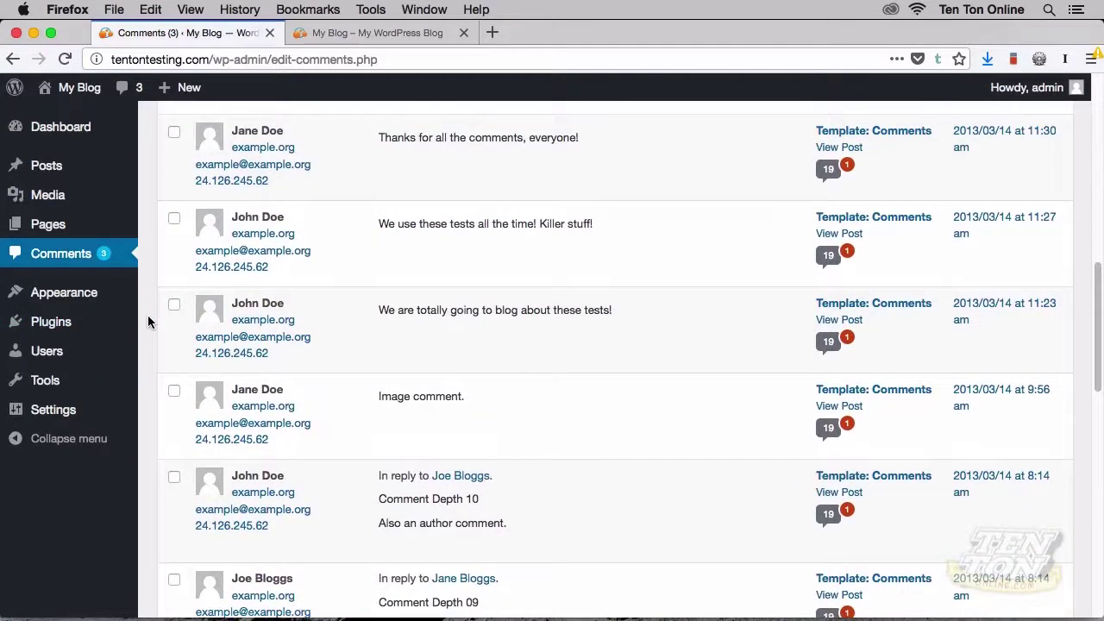
pyautogui.click(49, 351)
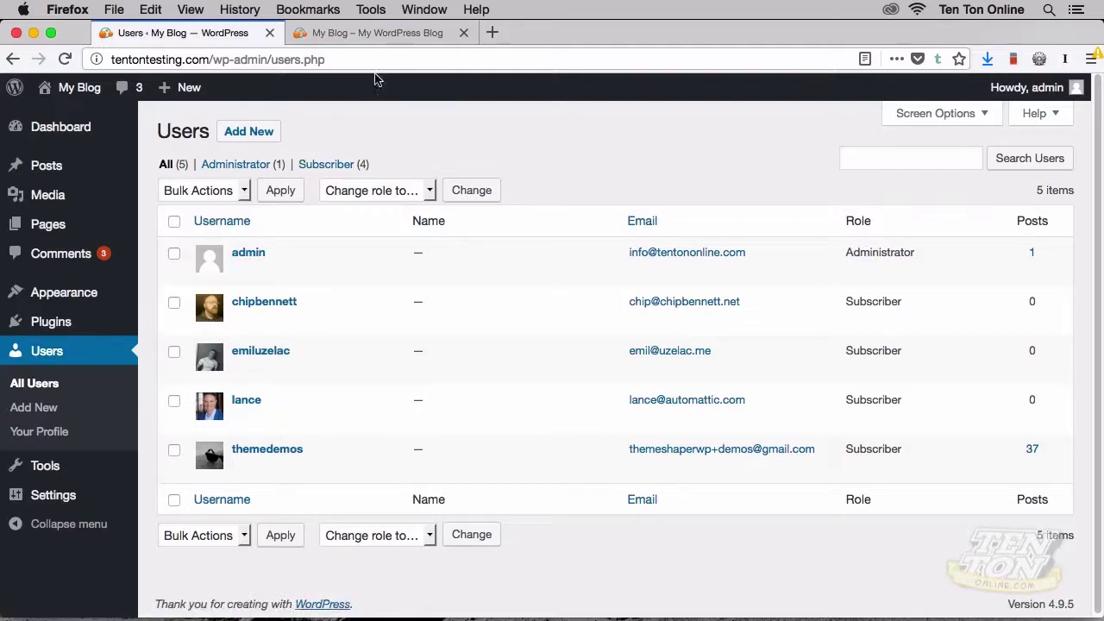
pyautogui.click(384, 34)
# Scroll the front page through the Template: Sticky post, test posts and sidebar widgets
pyautogui.scroll(-1, 423, 226)
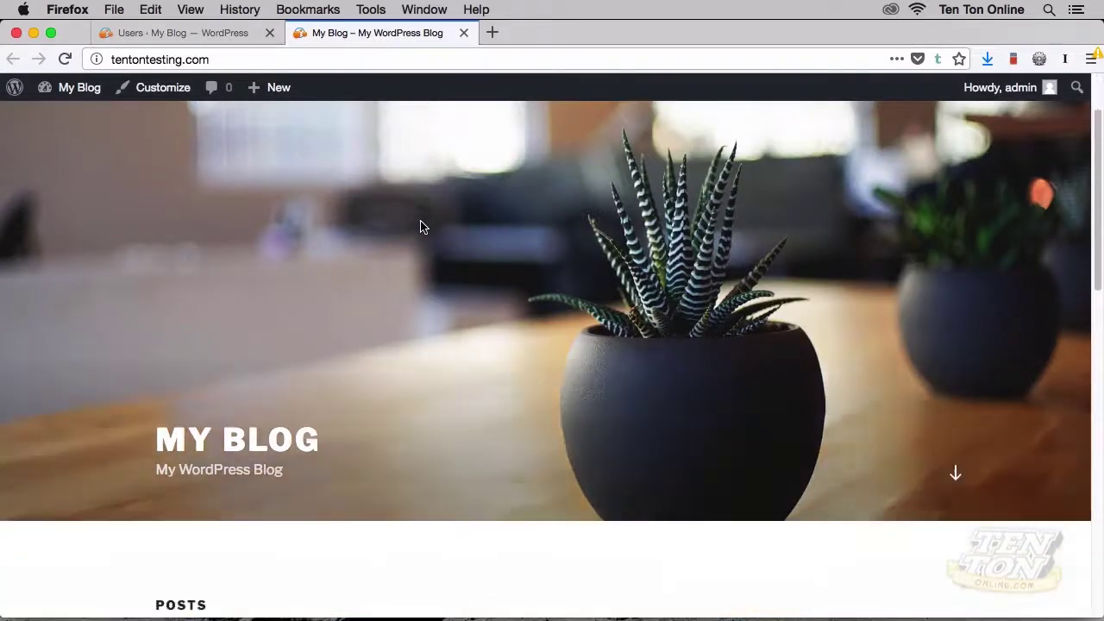
pyautogui.scroll(-4, 422, 226)
pyautogui.scroll(-2, 423, 226)
pyautogui.scroll(-2, 423, 226)
pyautogui.scroll(-3, 422, 226)
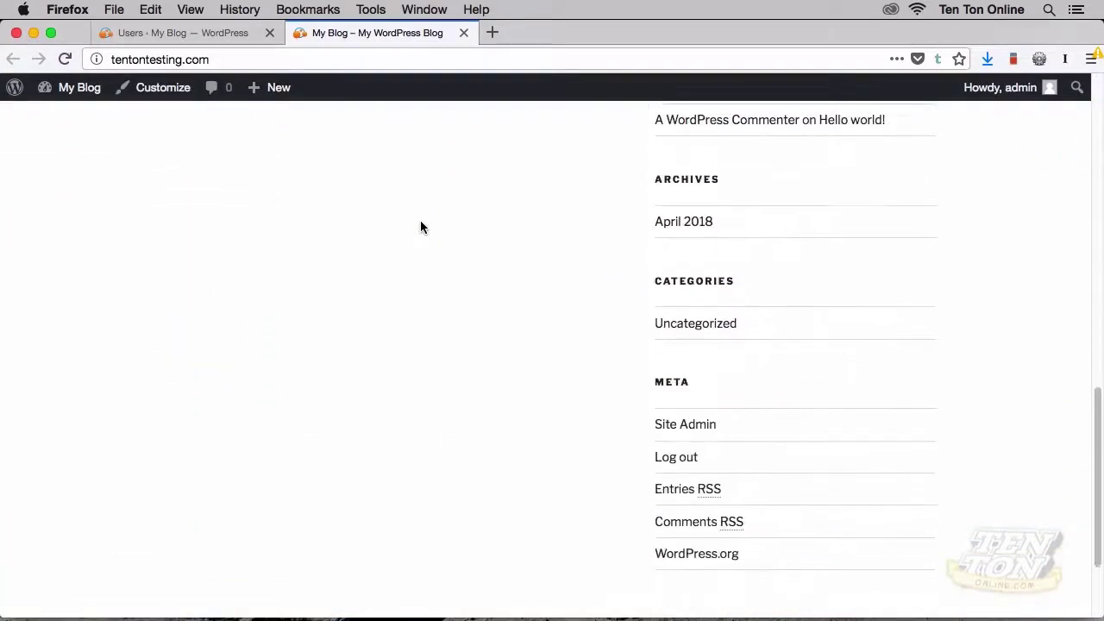
pyautogui.scroll(-1, 422, 226)
pyautogui.scroll(5, 421, 226)
pyautogui.scroll(3, 421, 226)
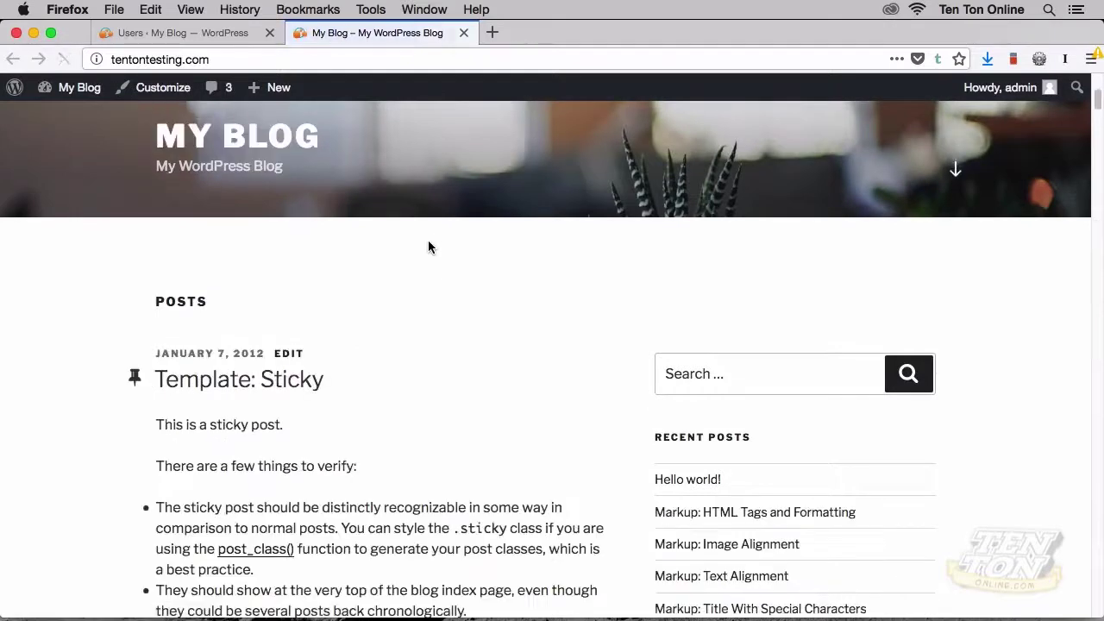
pyautogui.scroll(-2, 437, 268)
pyautogui.scroll(-2, 437, 269)
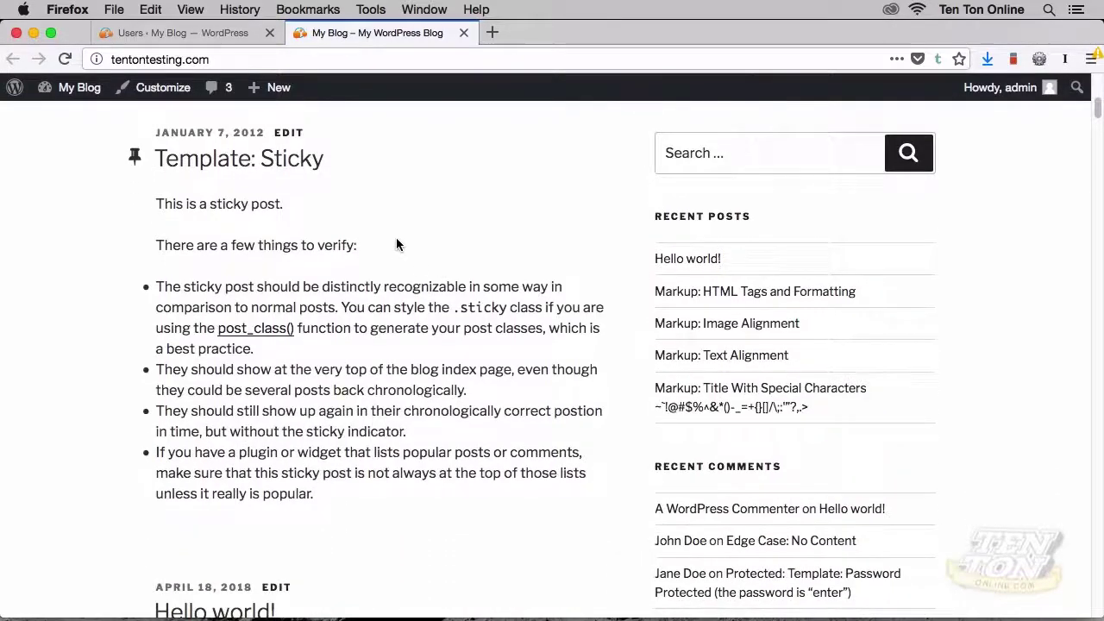
pyautogui.scroll(-5, 396, 237)
pyautogui.scroll(-6, 397, 239)
pyautogui.scroll(-1, 397, 239)
pyautogui.scroll(-2, 396, 241)
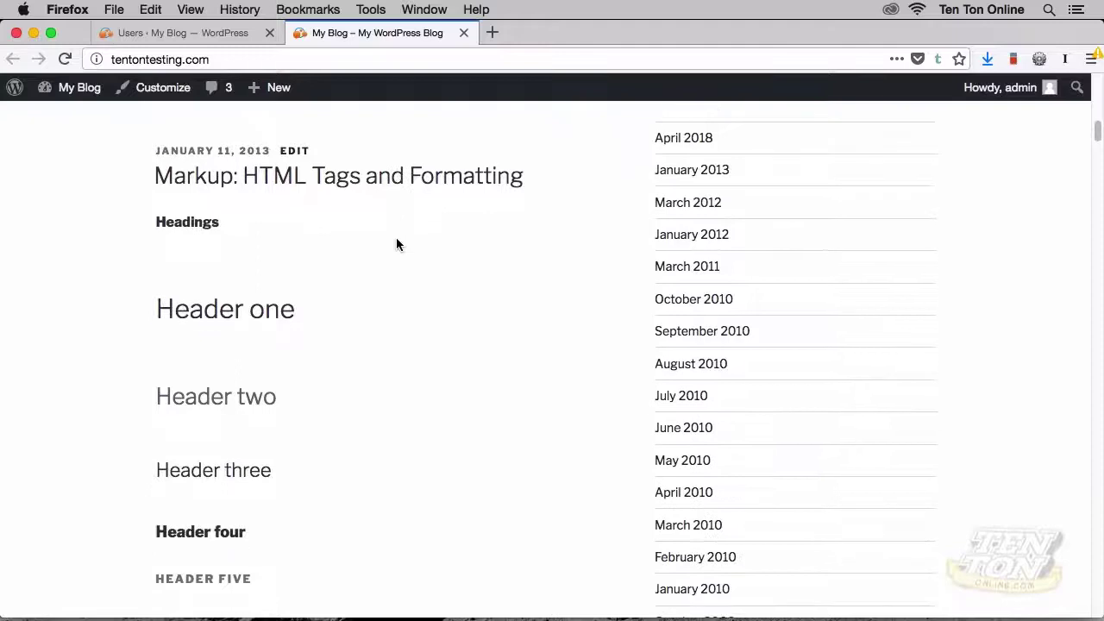
pyautogui.scroll(-5, 396, 244)
pyautogui.scroll(10, 396, 244)
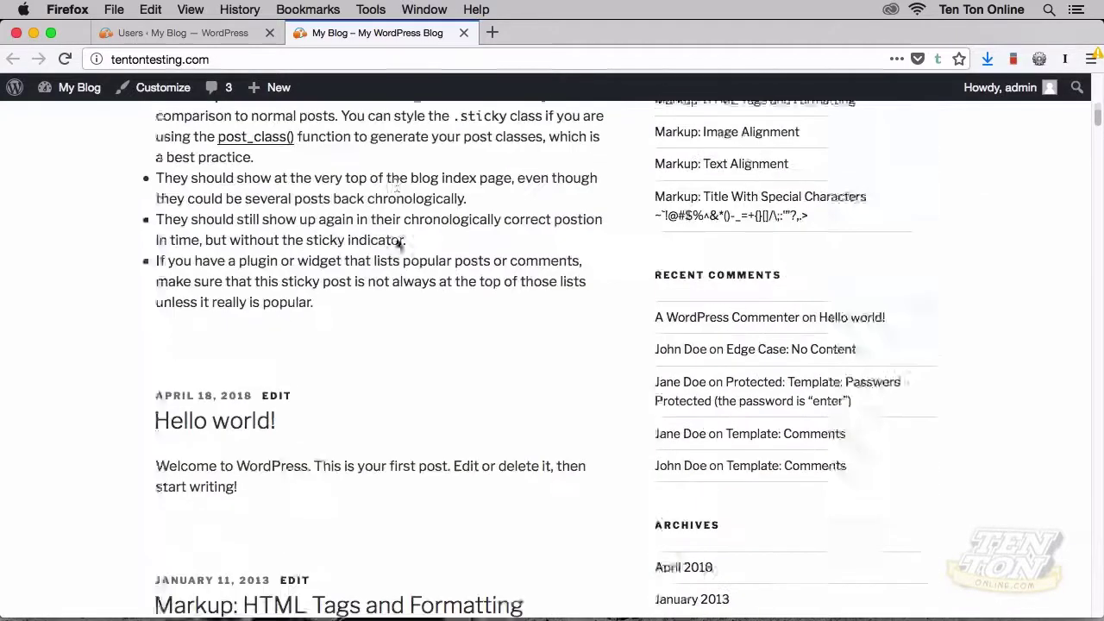
pyautogui.scroll(3, 396, 240)
pyautogui.scroll(2, 396, 240)
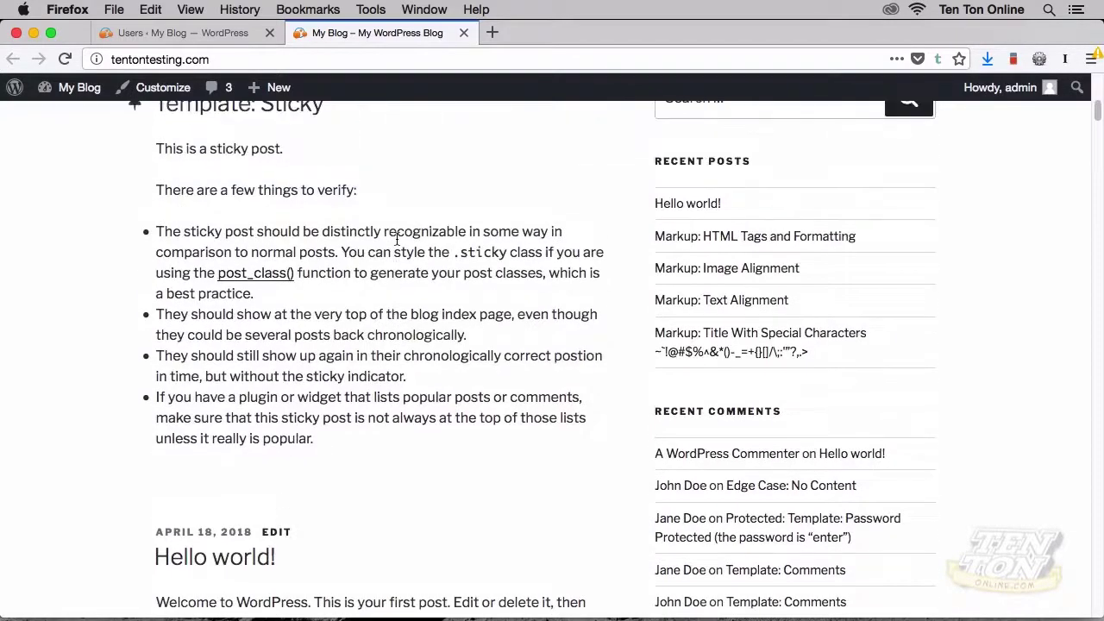
pyautogui.scroll(2, 396, 240)
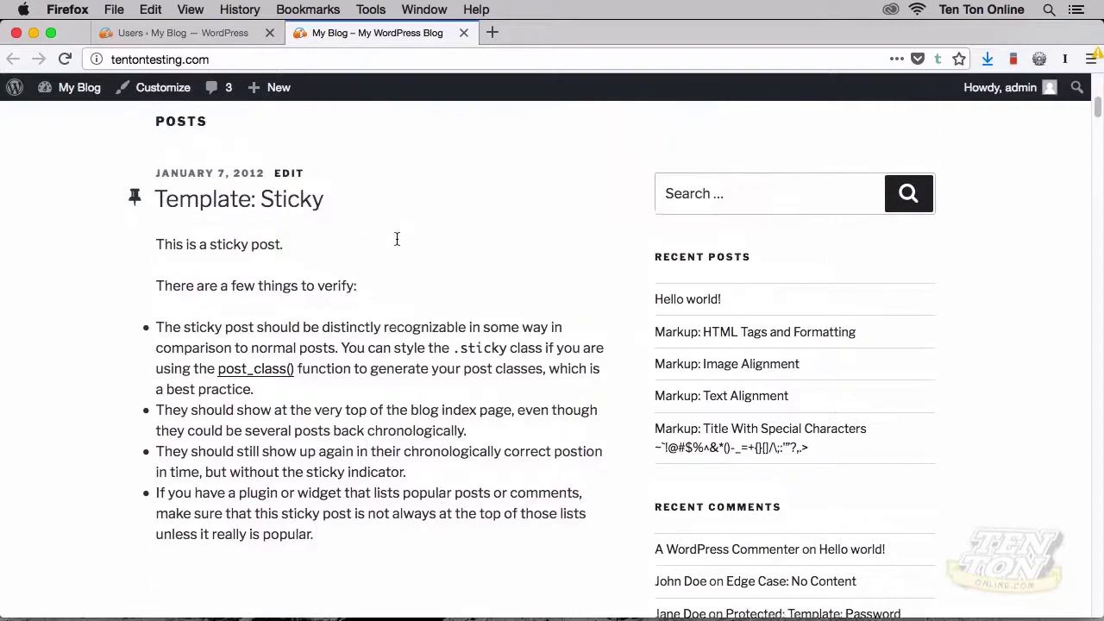
pyautogui.scroll(1, 397, 240)
pyautogui.scroll(-7, 396, 241)
pyautogui.scroll(-4, 396, 244)
pyautogui.scroll(-5, 396, 244)
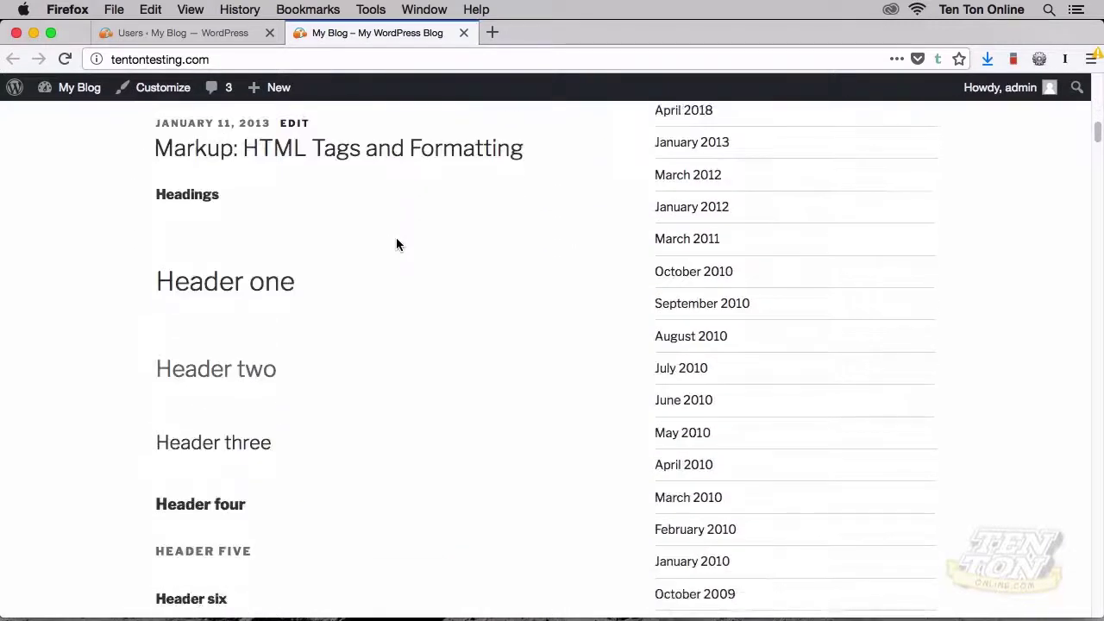
pyautogui.scroll(15, 396, 244)
pyautogui.scroll(5, 396, 244)
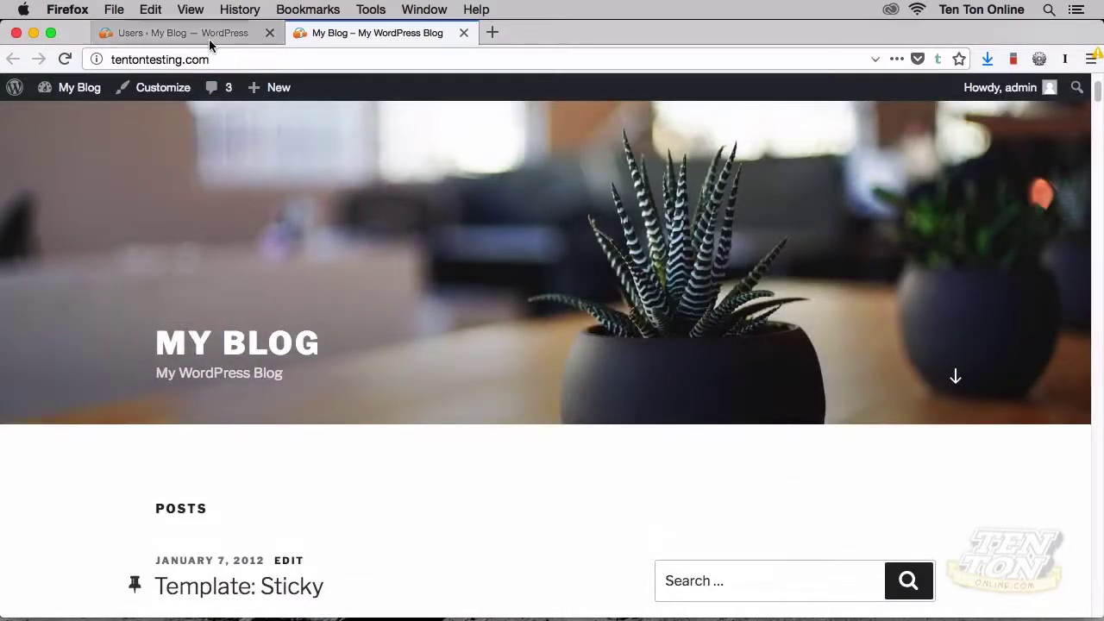
pyautogui.click(209, 39)
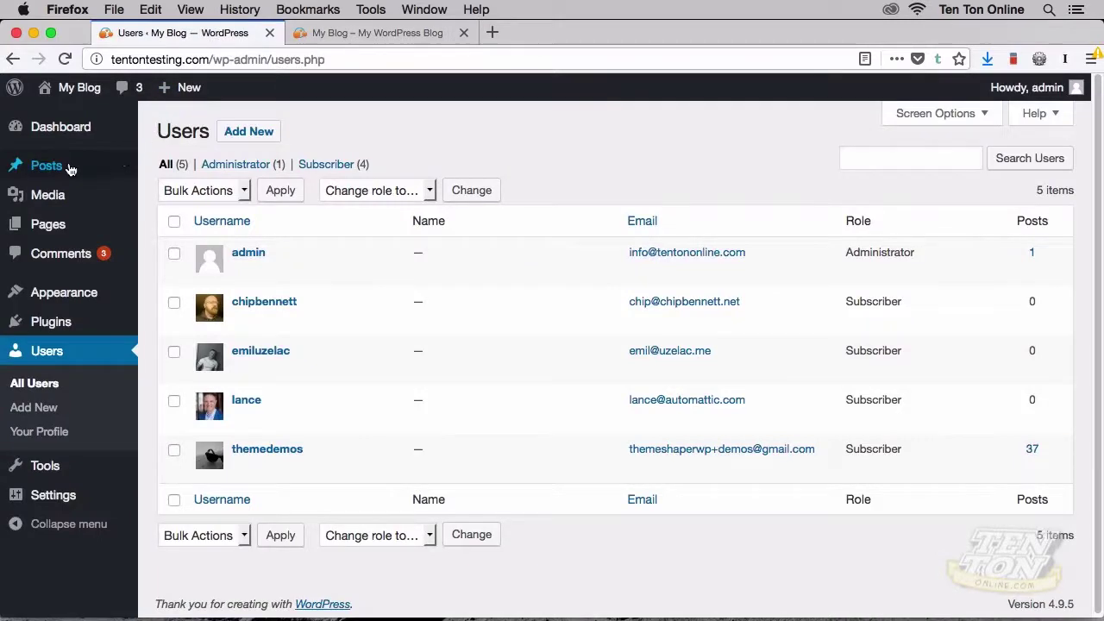
# Scroll through the 65 imported post categories, then go back to the front page led by Template: Sticky
pyautogui.moveTo(47, 165)
pyautogui.click(161, 215)
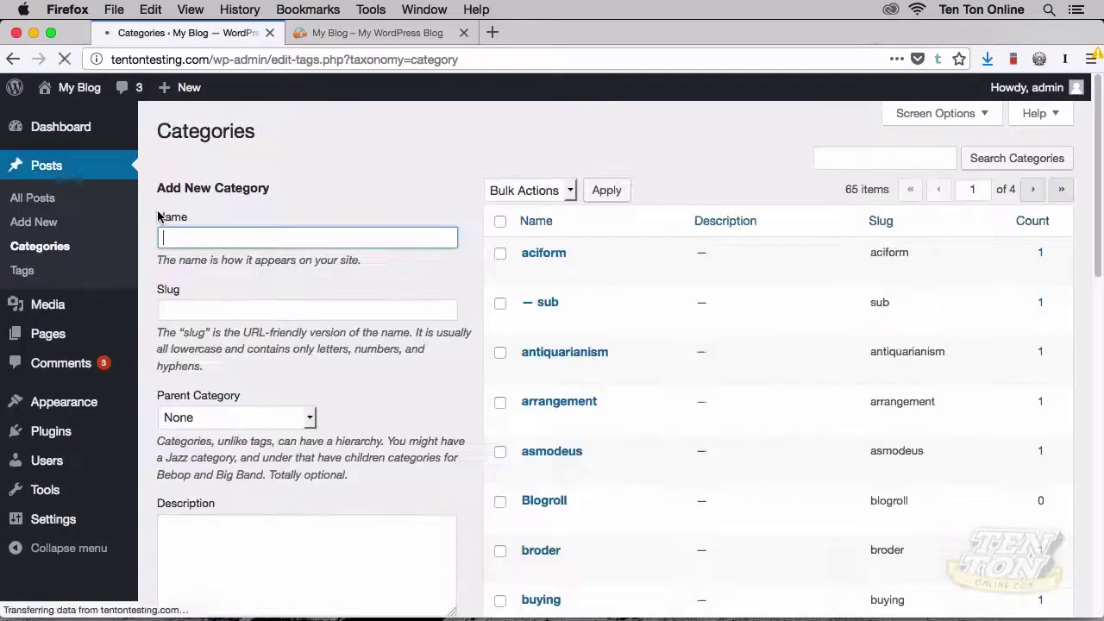
pyautogui.scroll(-1, 466, 321)
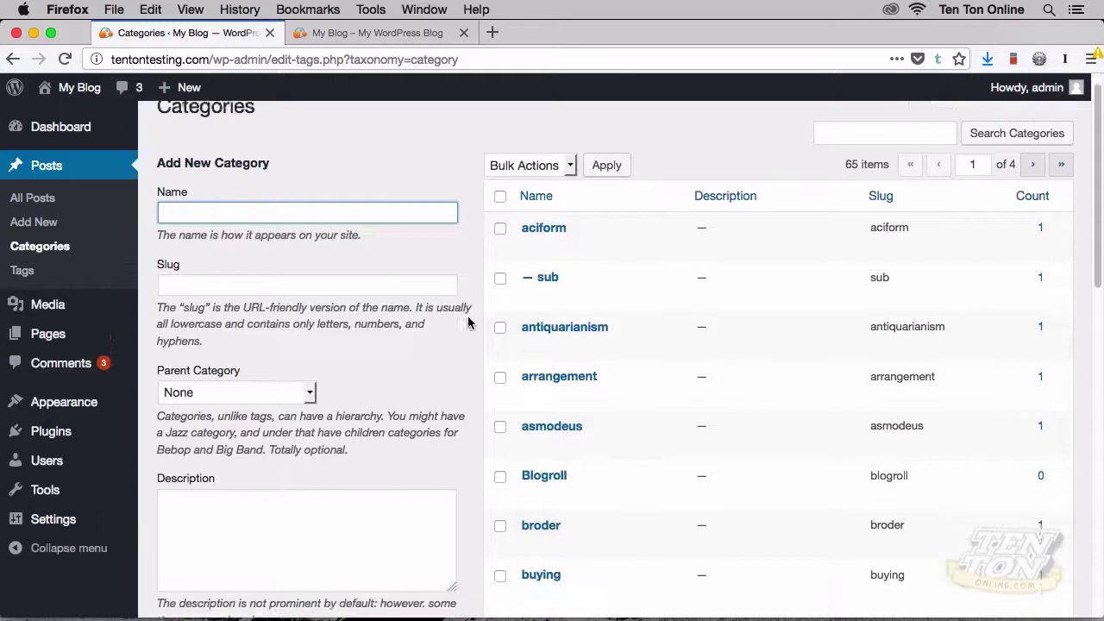
pyautogui.scroll(-2, 466, 321)
pyautogui.scroll(-1, 466, 321)
pyautogui.scroll(-3, 468, 322)
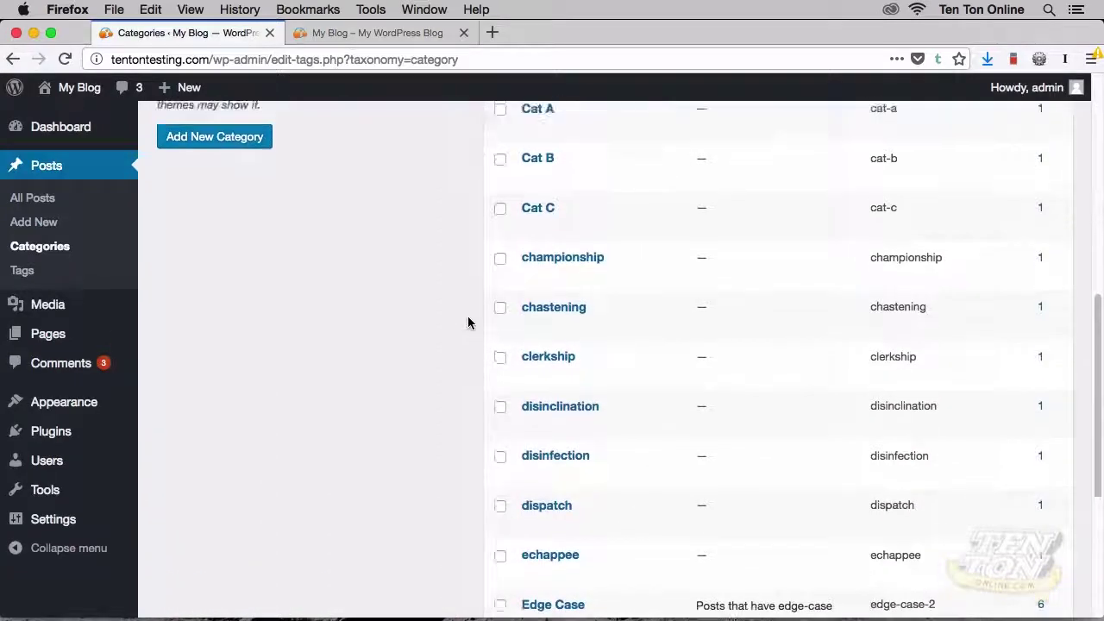
pyautogui.scroll(7, 468, 323)
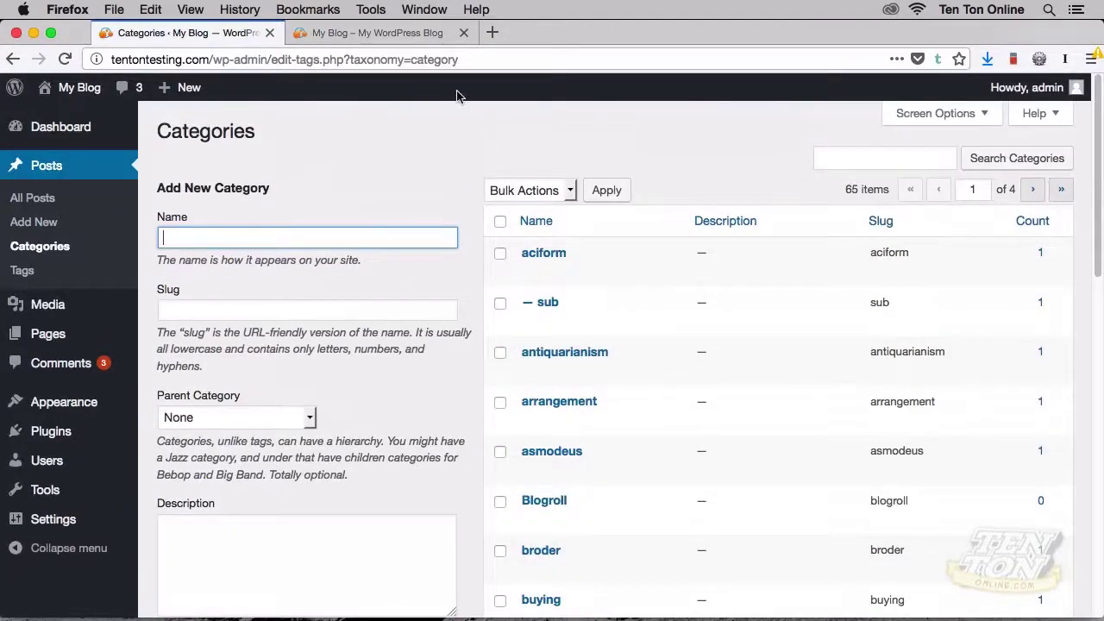
pyautogui.click(415, 36)
# Quit Firefox, leaving the desktop and a Finder window visible
pyautogui.press('super+h')
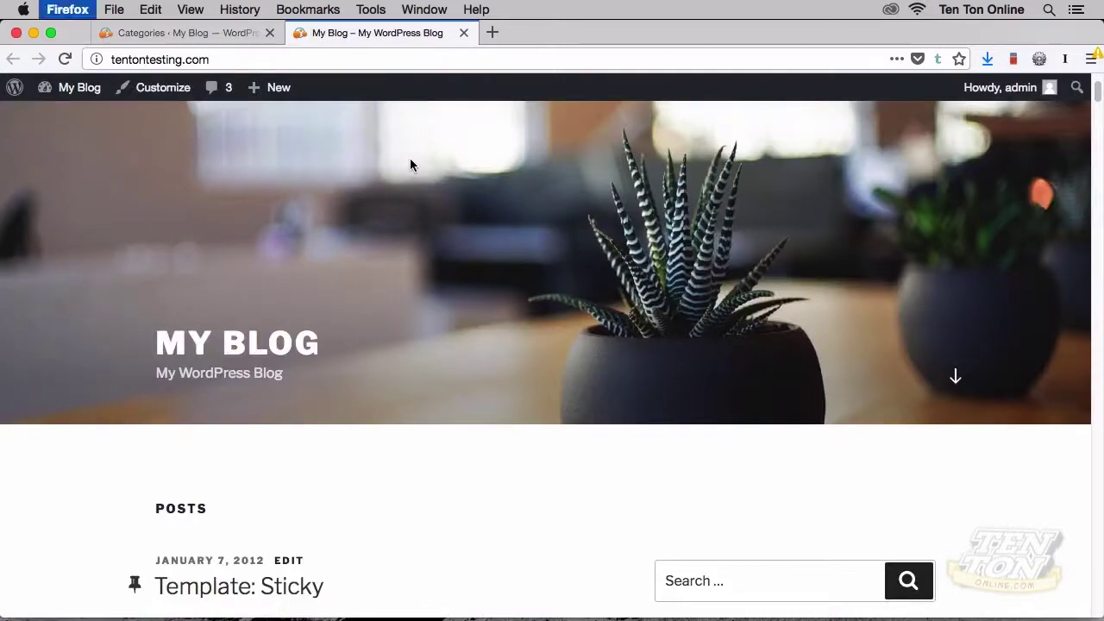